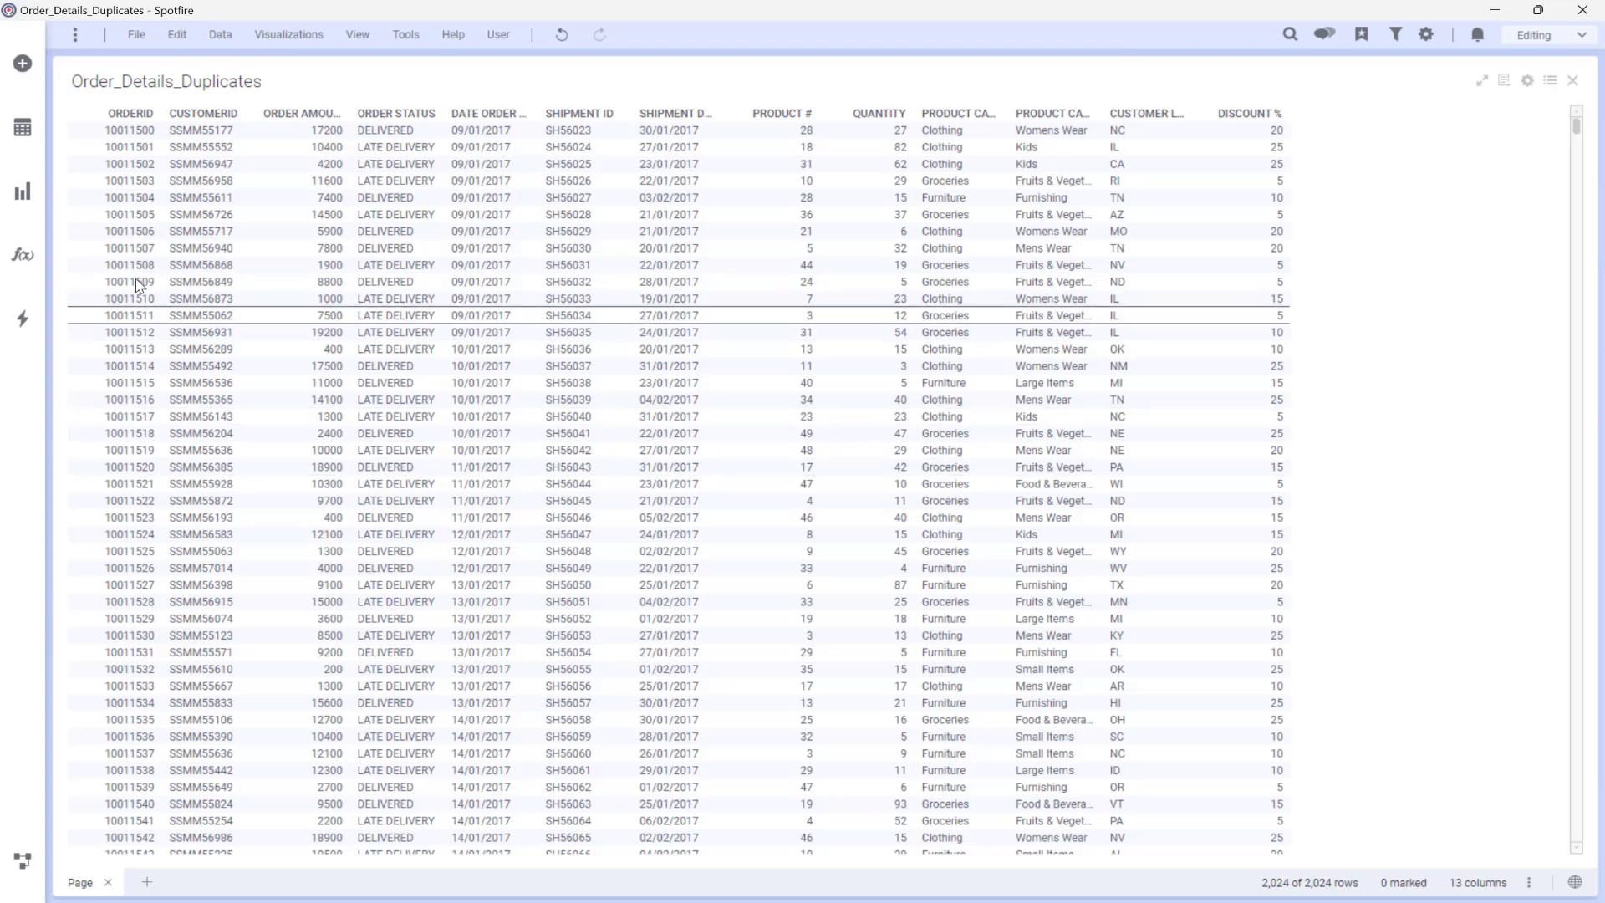
Inspect the ORDERID column's properties and unique value count, then return to the table
{"action": "left_click", "coordinate": [23, 127]}
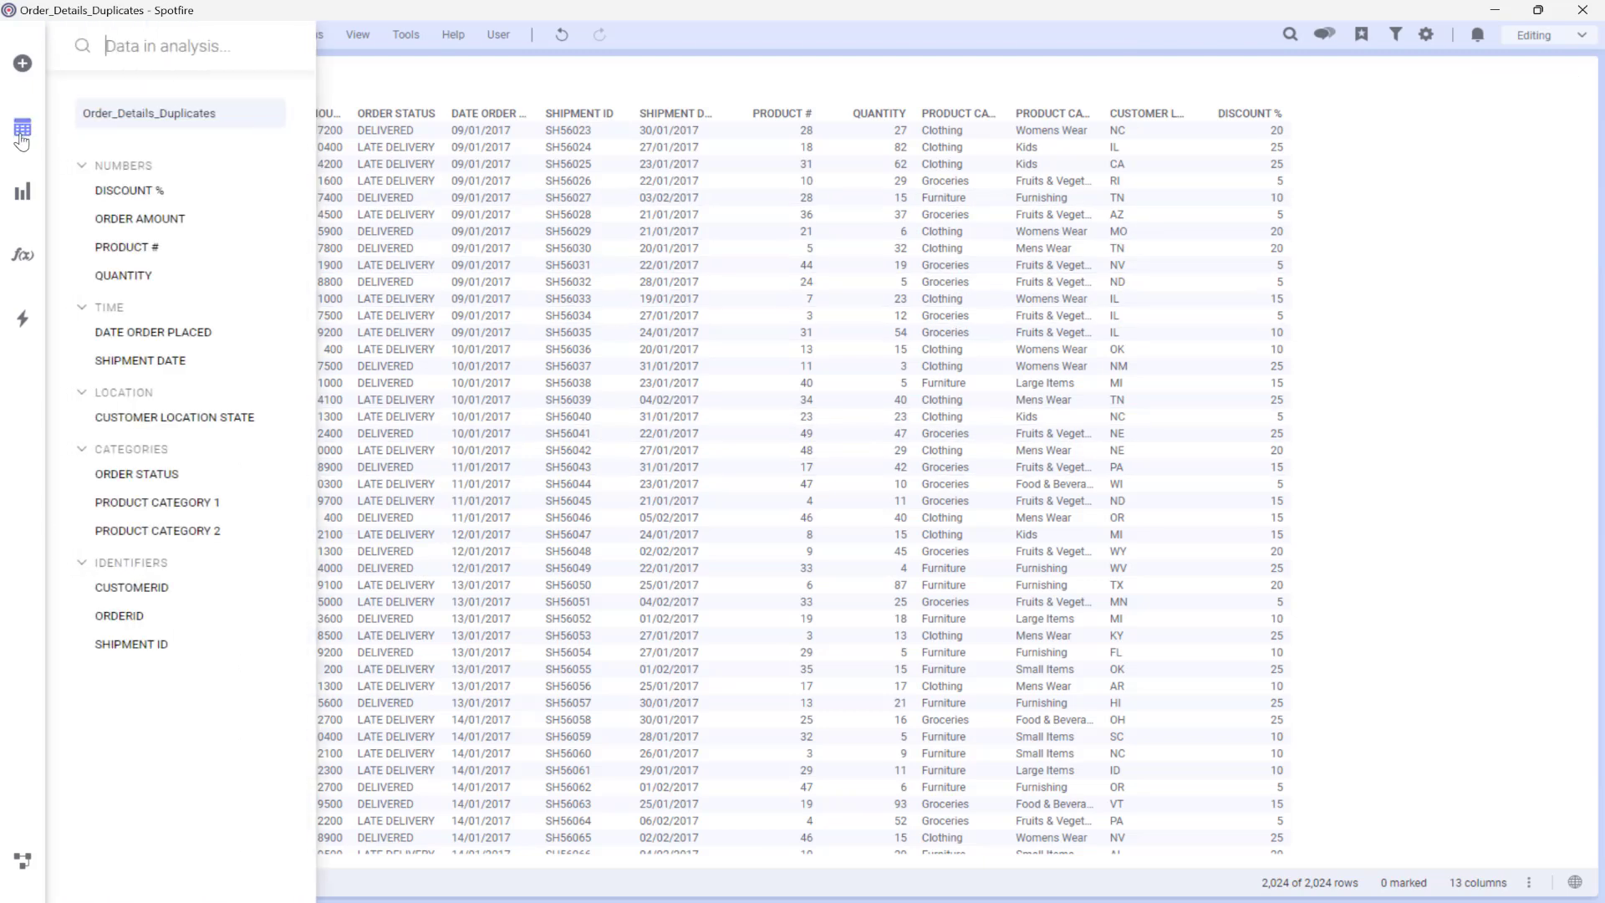
{"action": "left_click", "coordinate": [140, 616]}
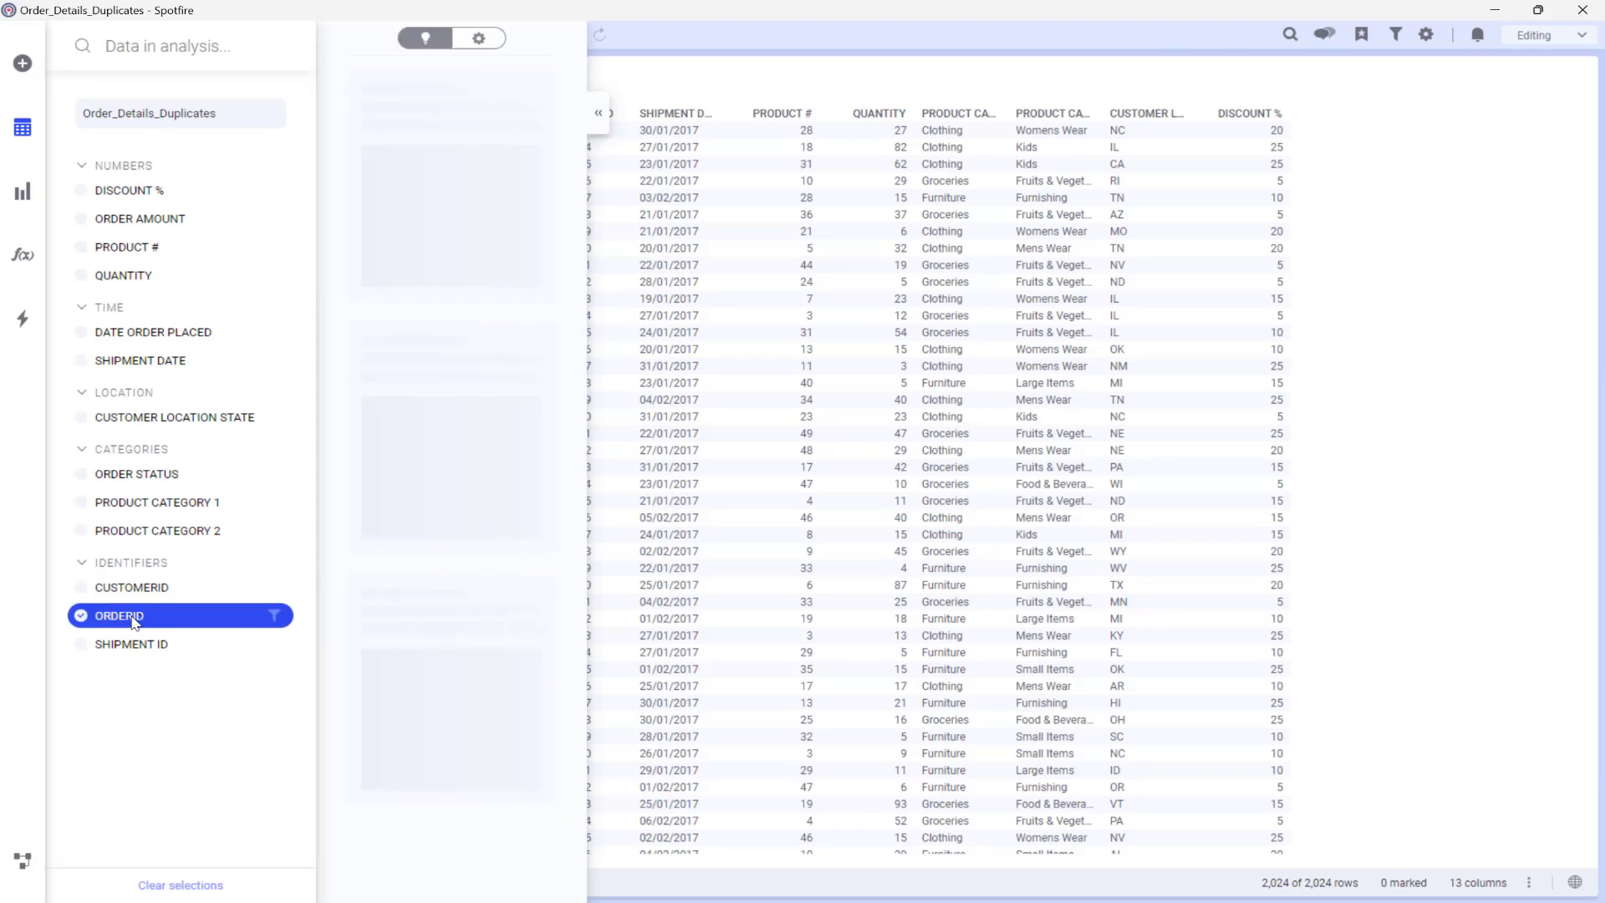
{"action": "left_click", "coordinate": [480, 42]}
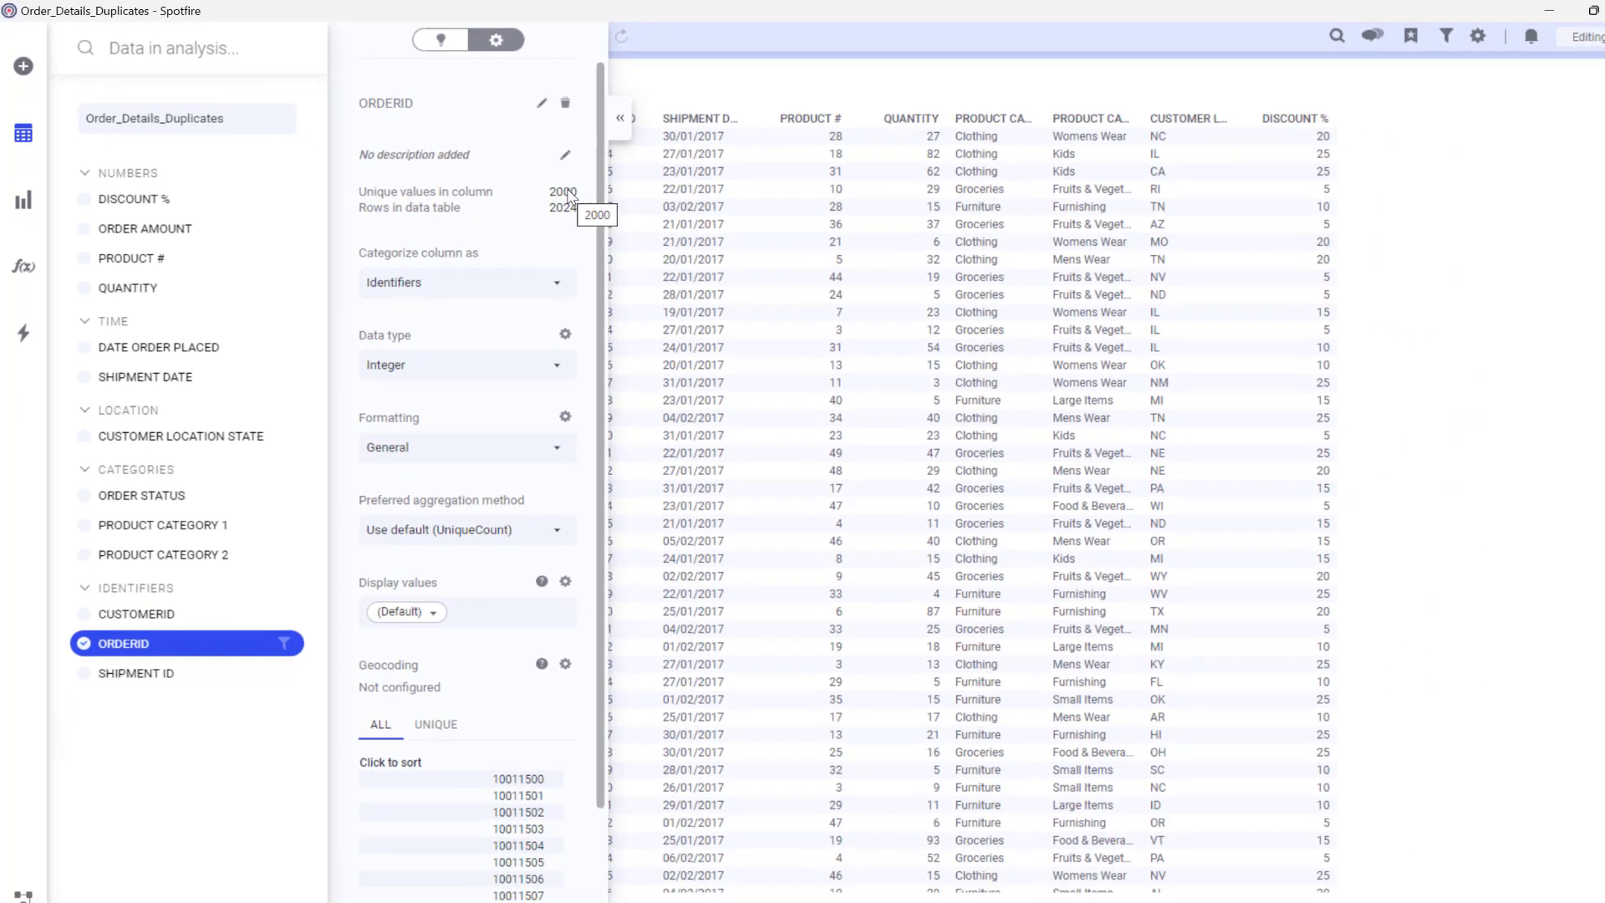
{"action": "left_click", "coordinate": [1429, 329]}
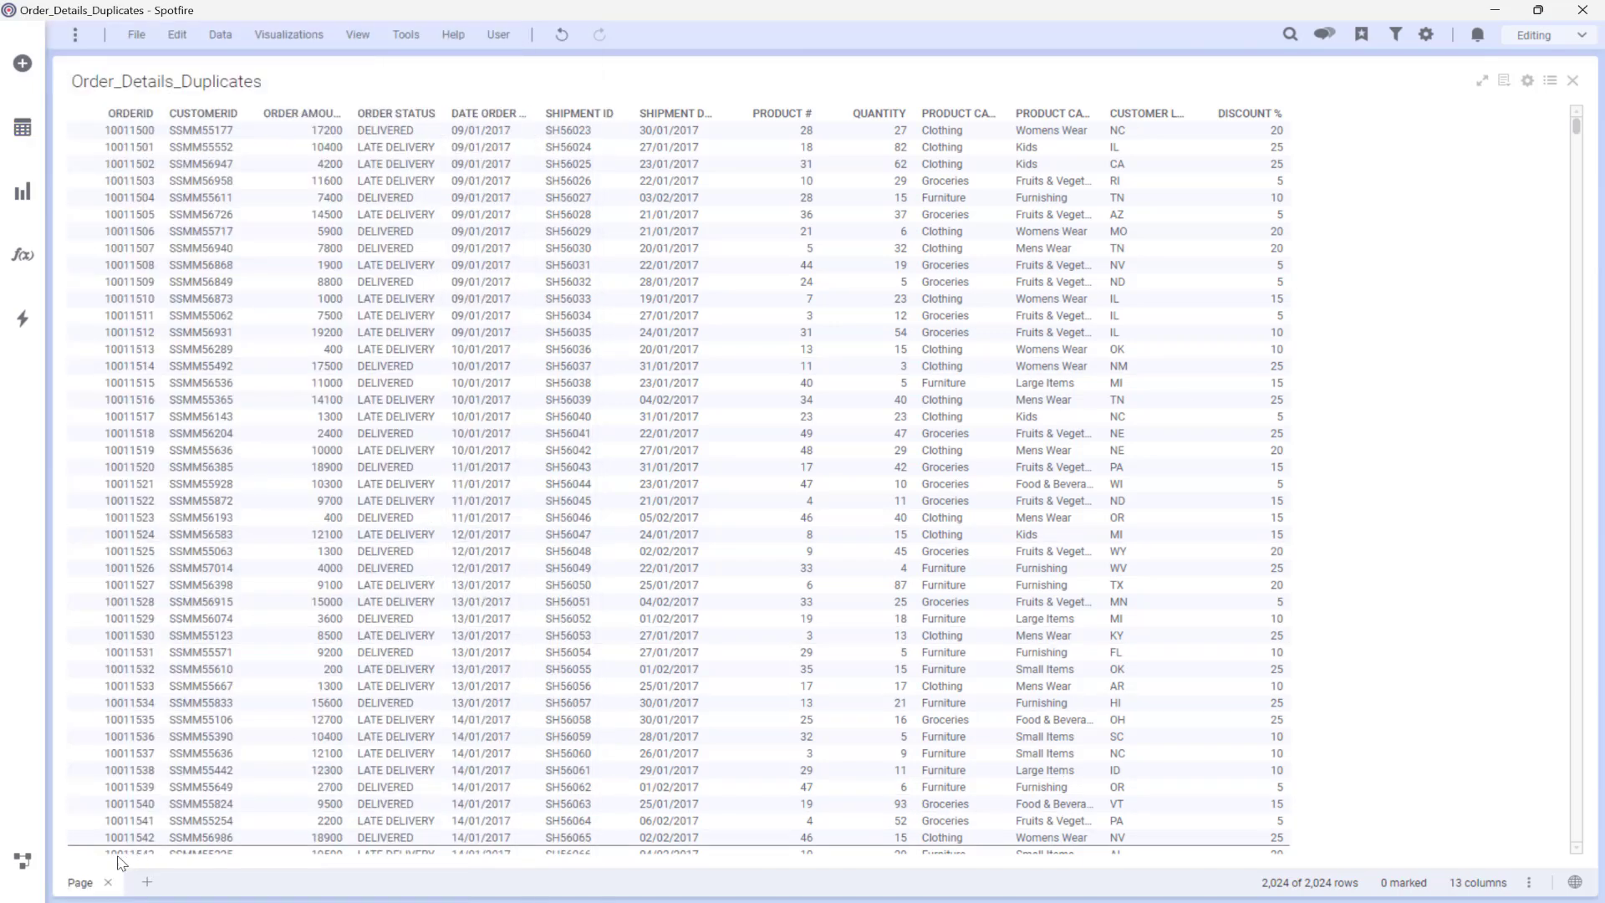
In the data canvas, insert a Pivot transformation between the source file and Order_Details_Duplicates
{"action": "left_click", "coordinate": [25, 865]}
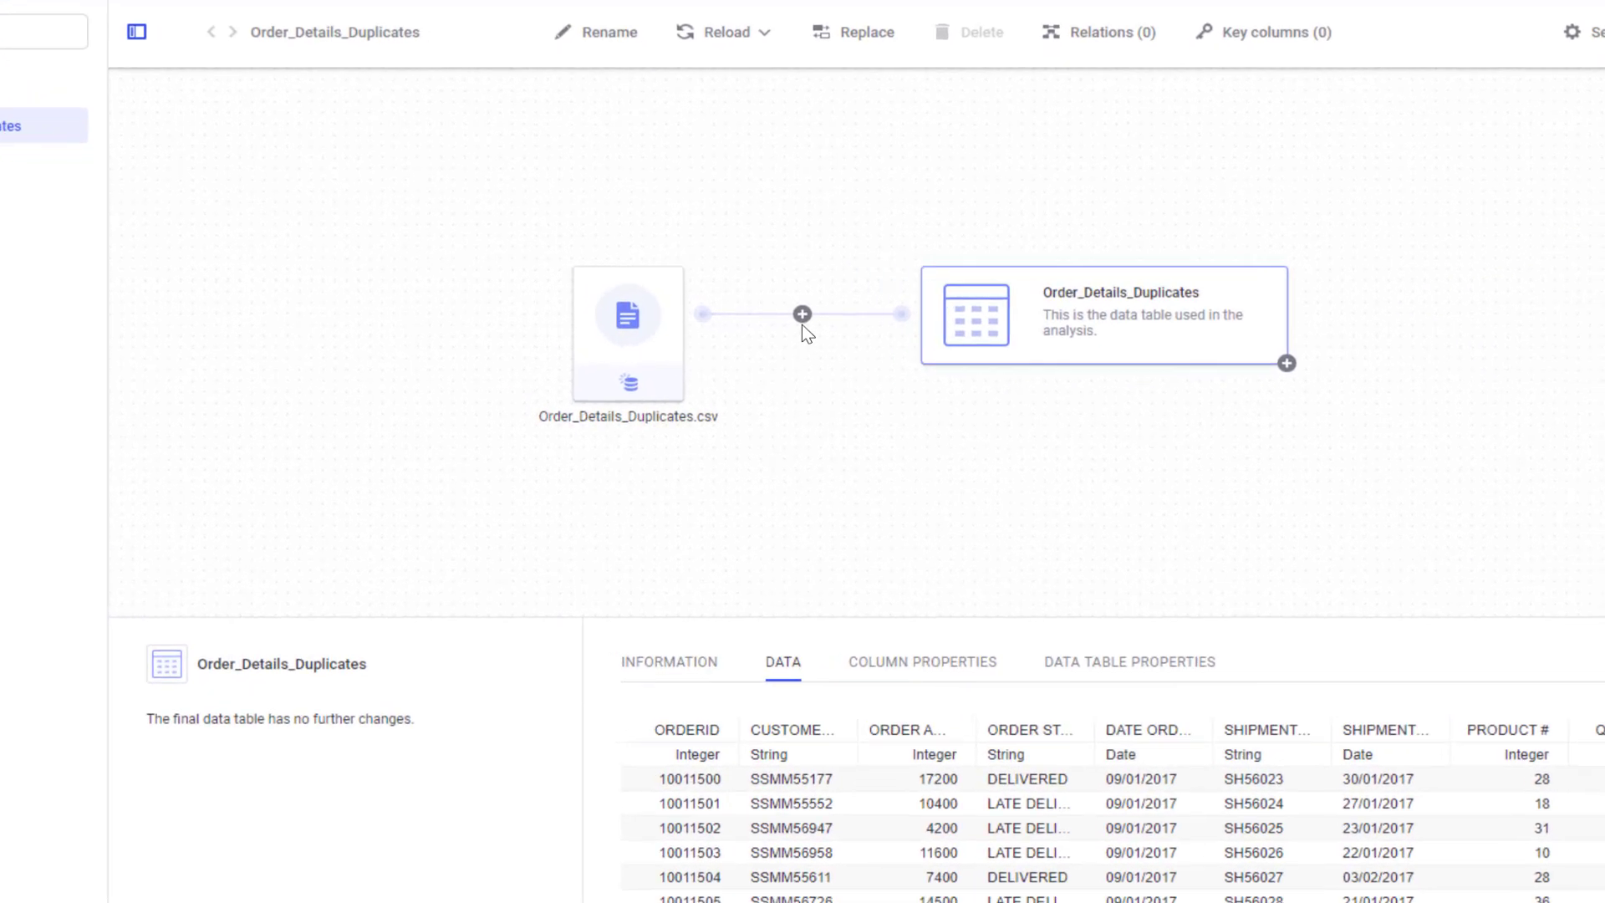
{"action": "left_click", "coordinate": [802, 321]}
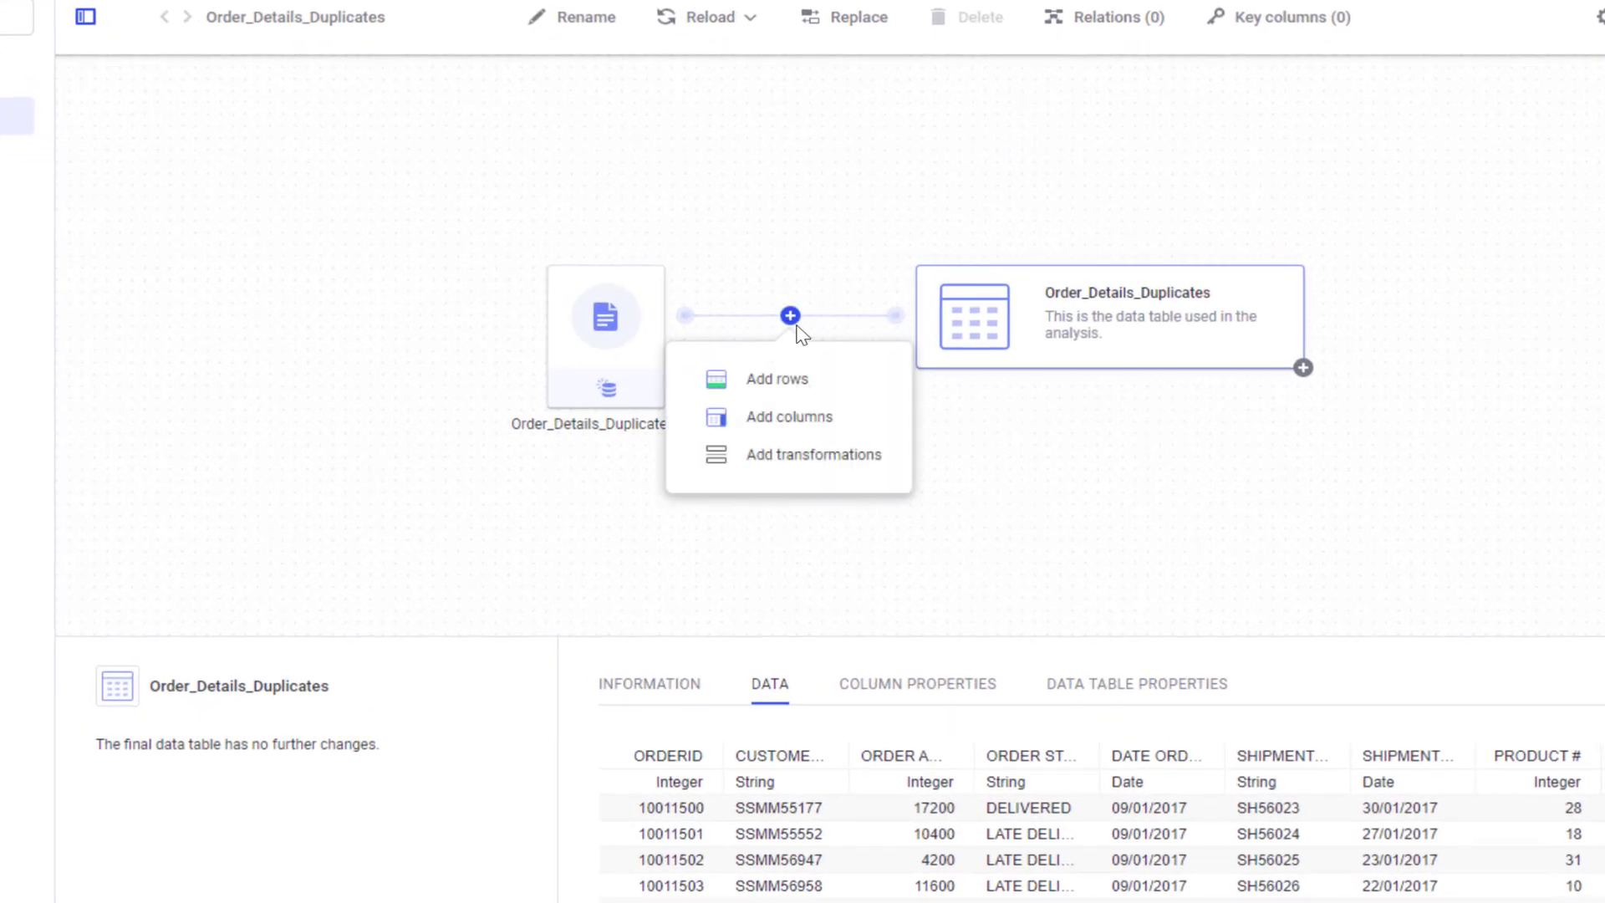
{"action": "left_click", "coordinate": [835, 459]}
{"action": "left_click", "coordinate": [746, 418]}
{"action": "left_click", "coordinate": [747, 418]}
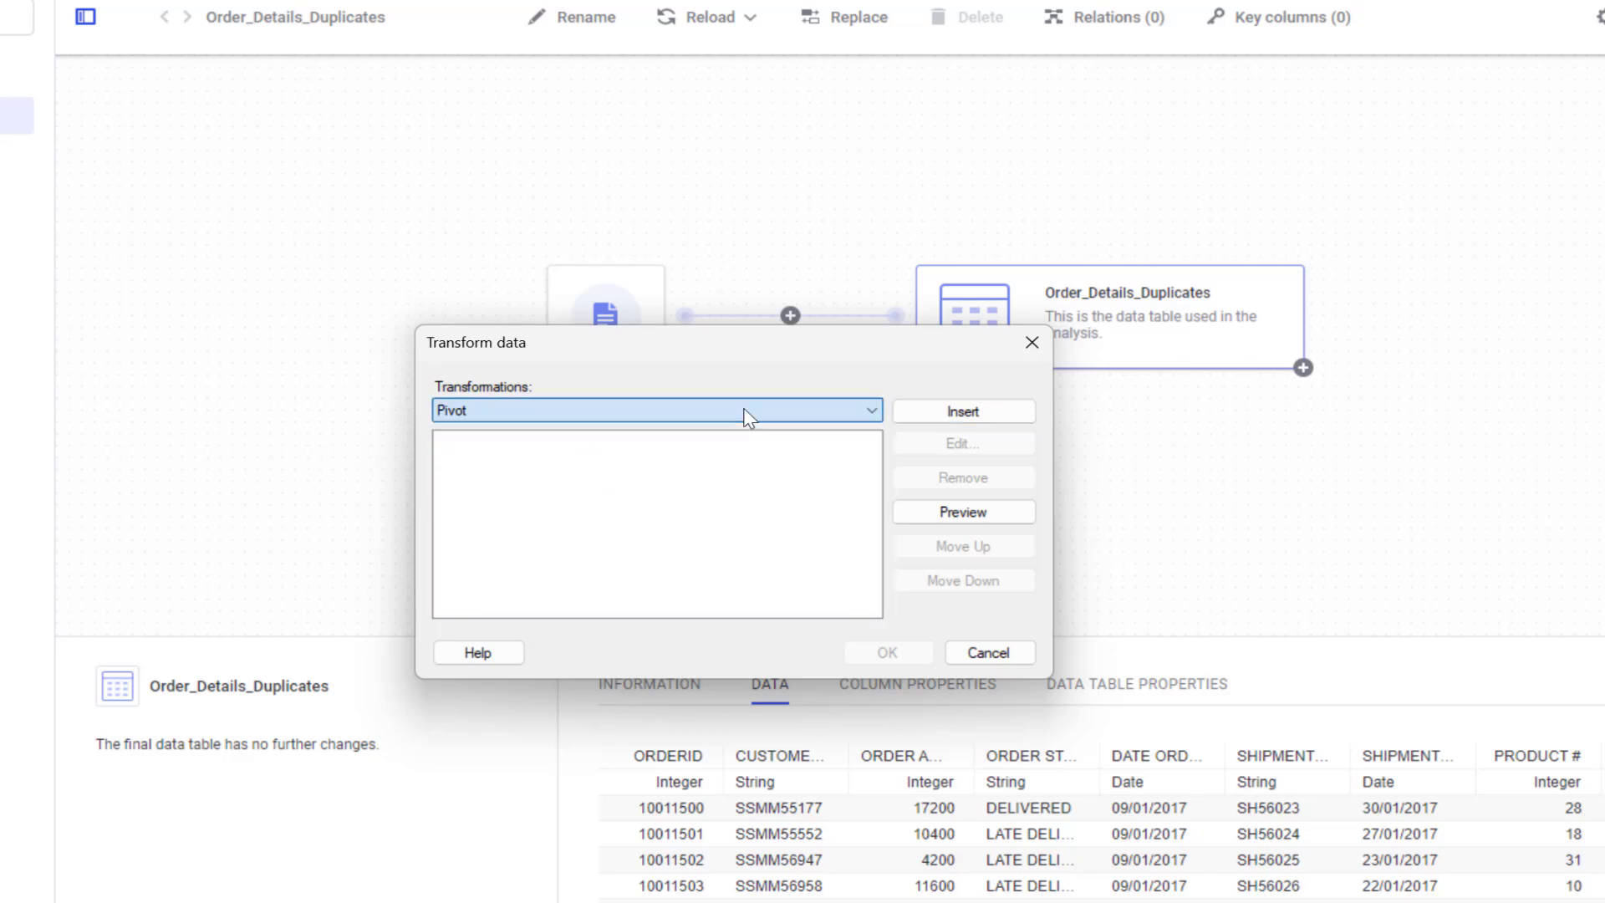
{"action": "left_click", "coordinate": [945, 413]}
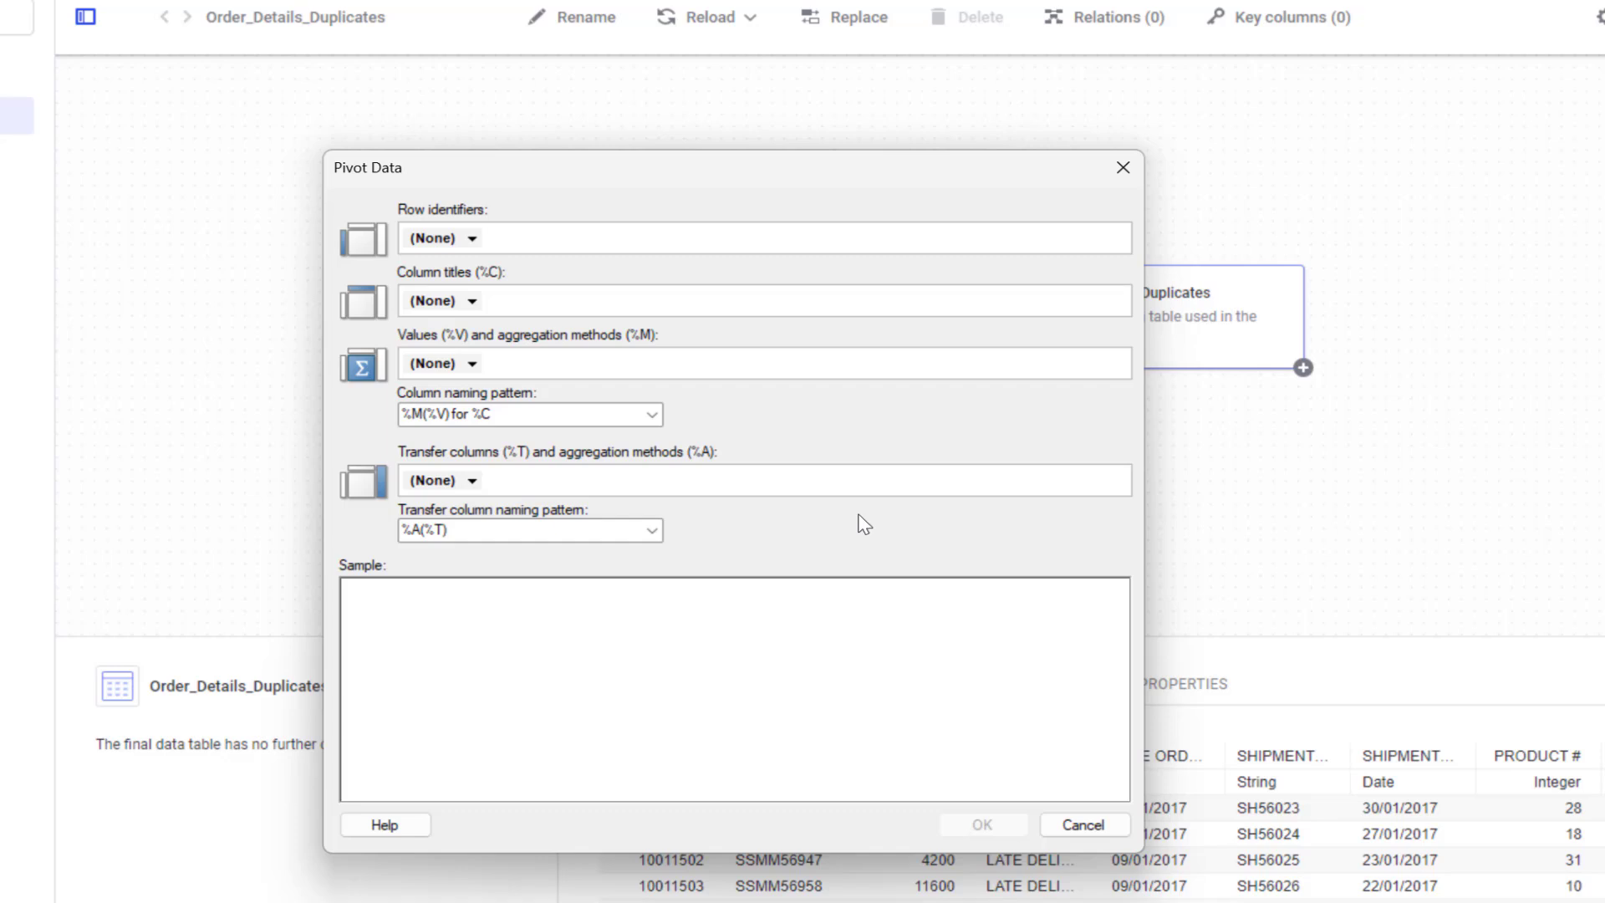
Set all 13 columns as the Pivot's row identifiers
{"action": "left_click", "coordinate": [471, 239]}
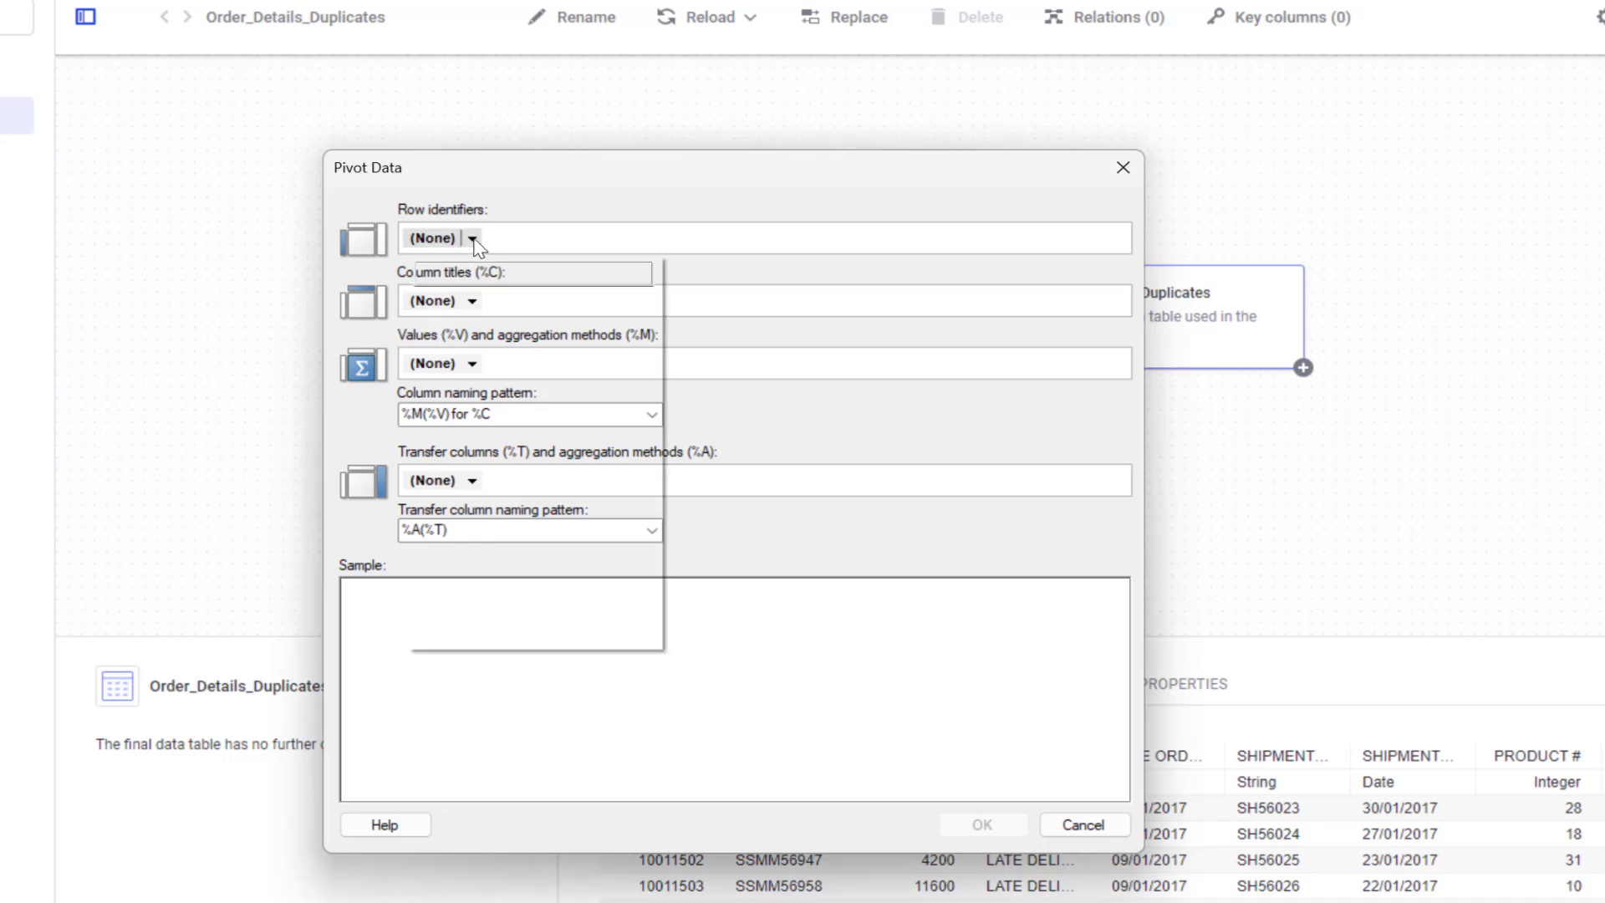
{"action": "left_click", "coordinate": [496, 638]}
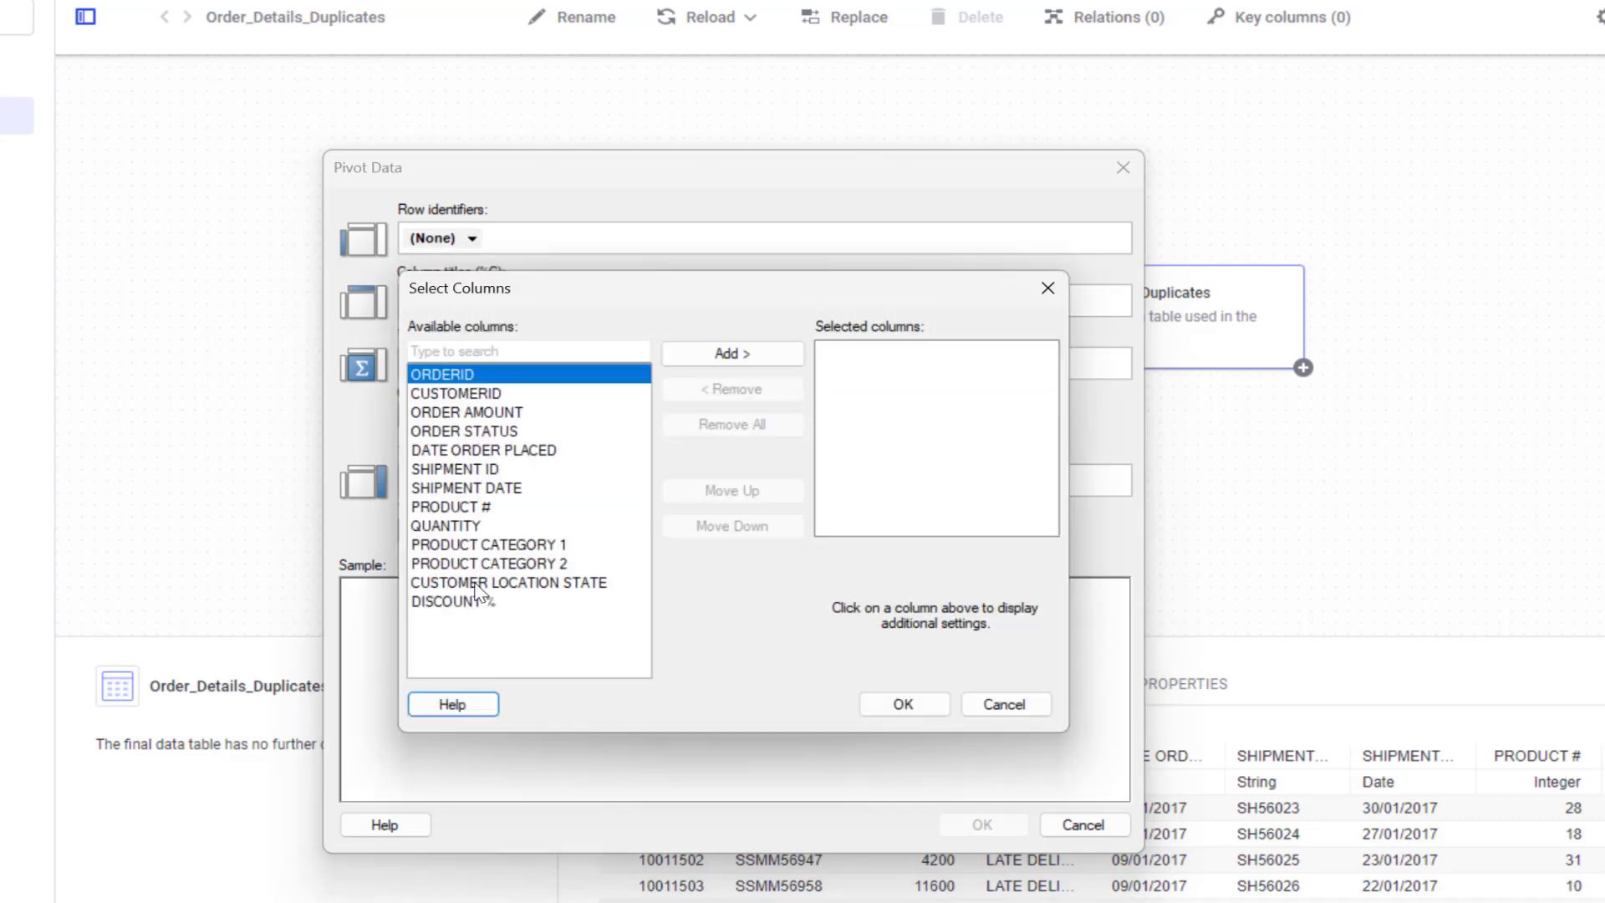
{"action": "left_click", "coordinate": [466, 609], "text": "shift"}
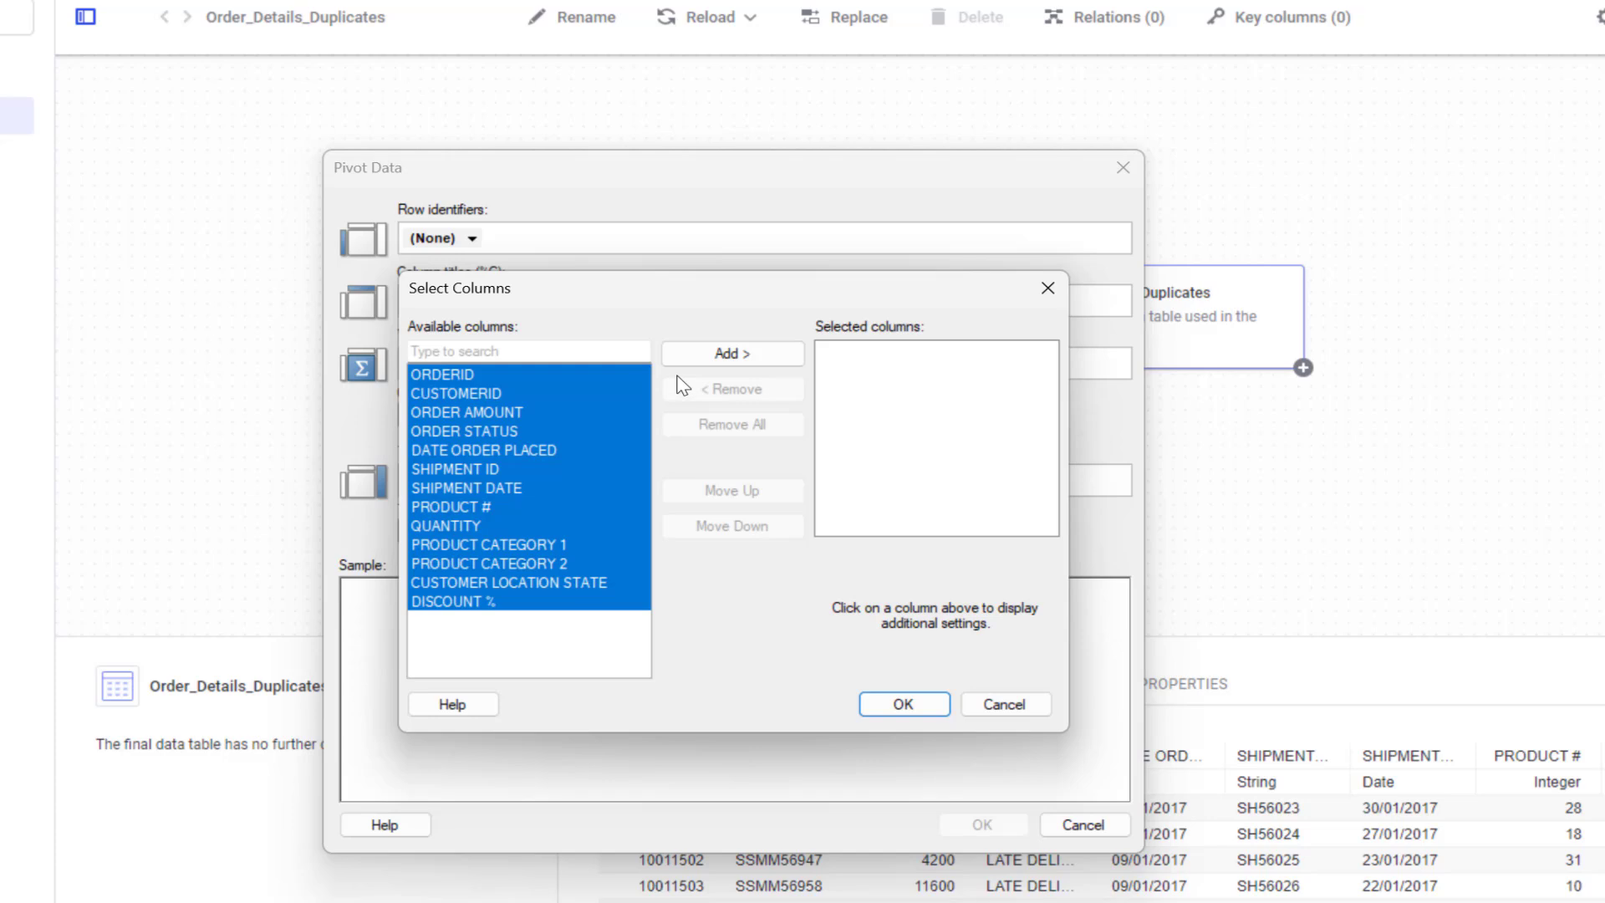
{"action": "left_click", "coordinate": [682, 358]}
{"action": "left_click", "coordinate": [907, 704]}
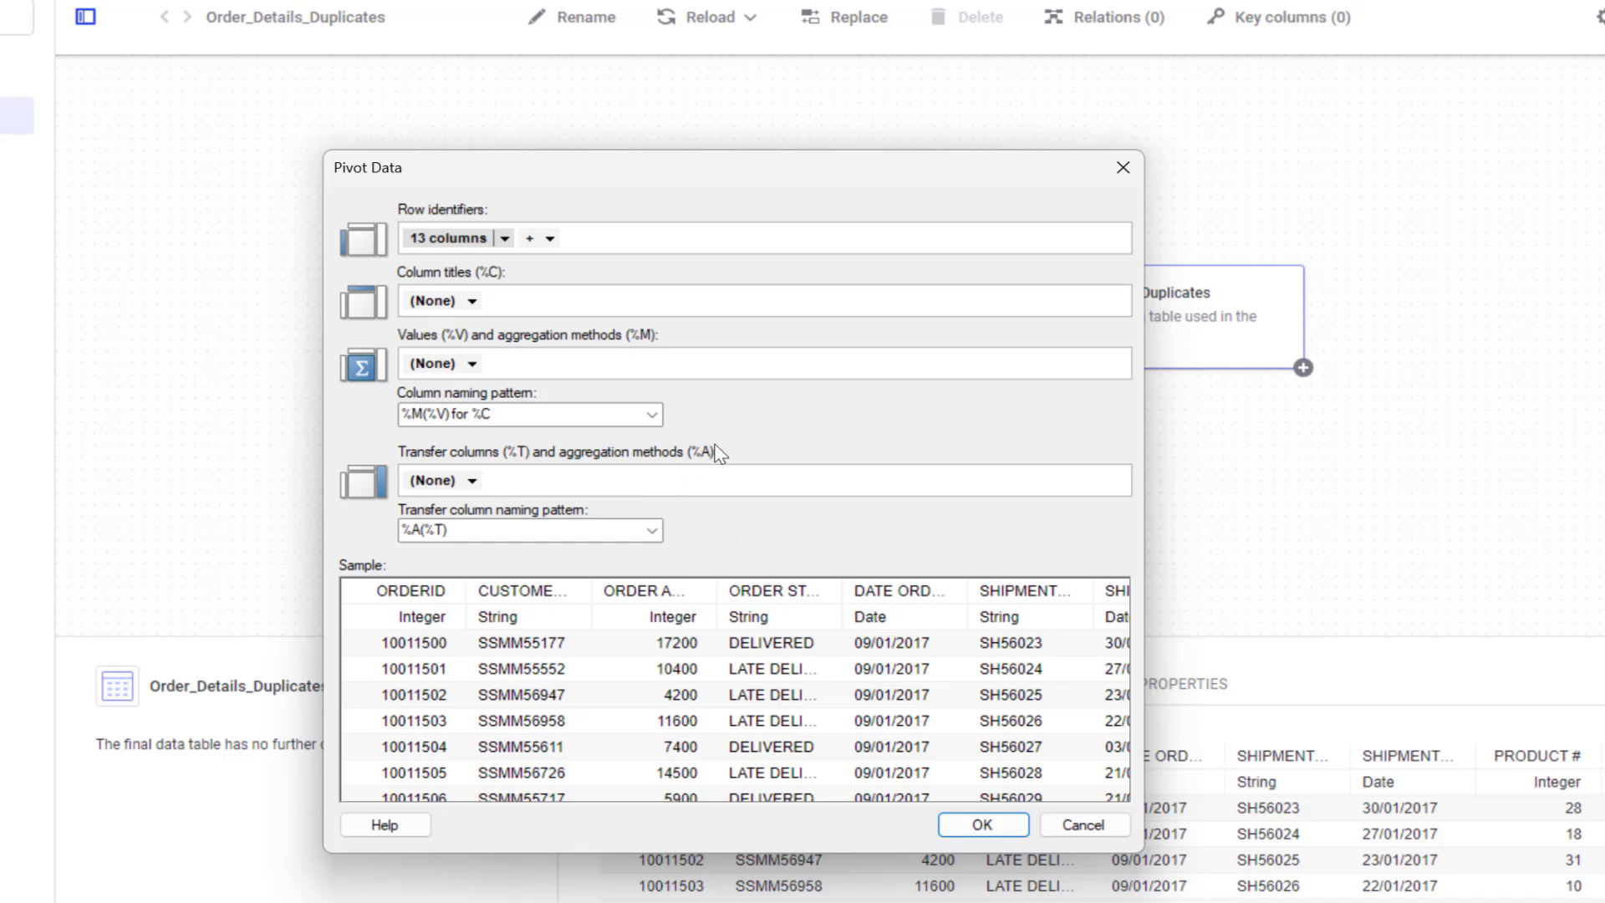
Apply the Pivot transformation to the table and close the data canvas
{"action": "left_click", "coordinate": [981, 826]}
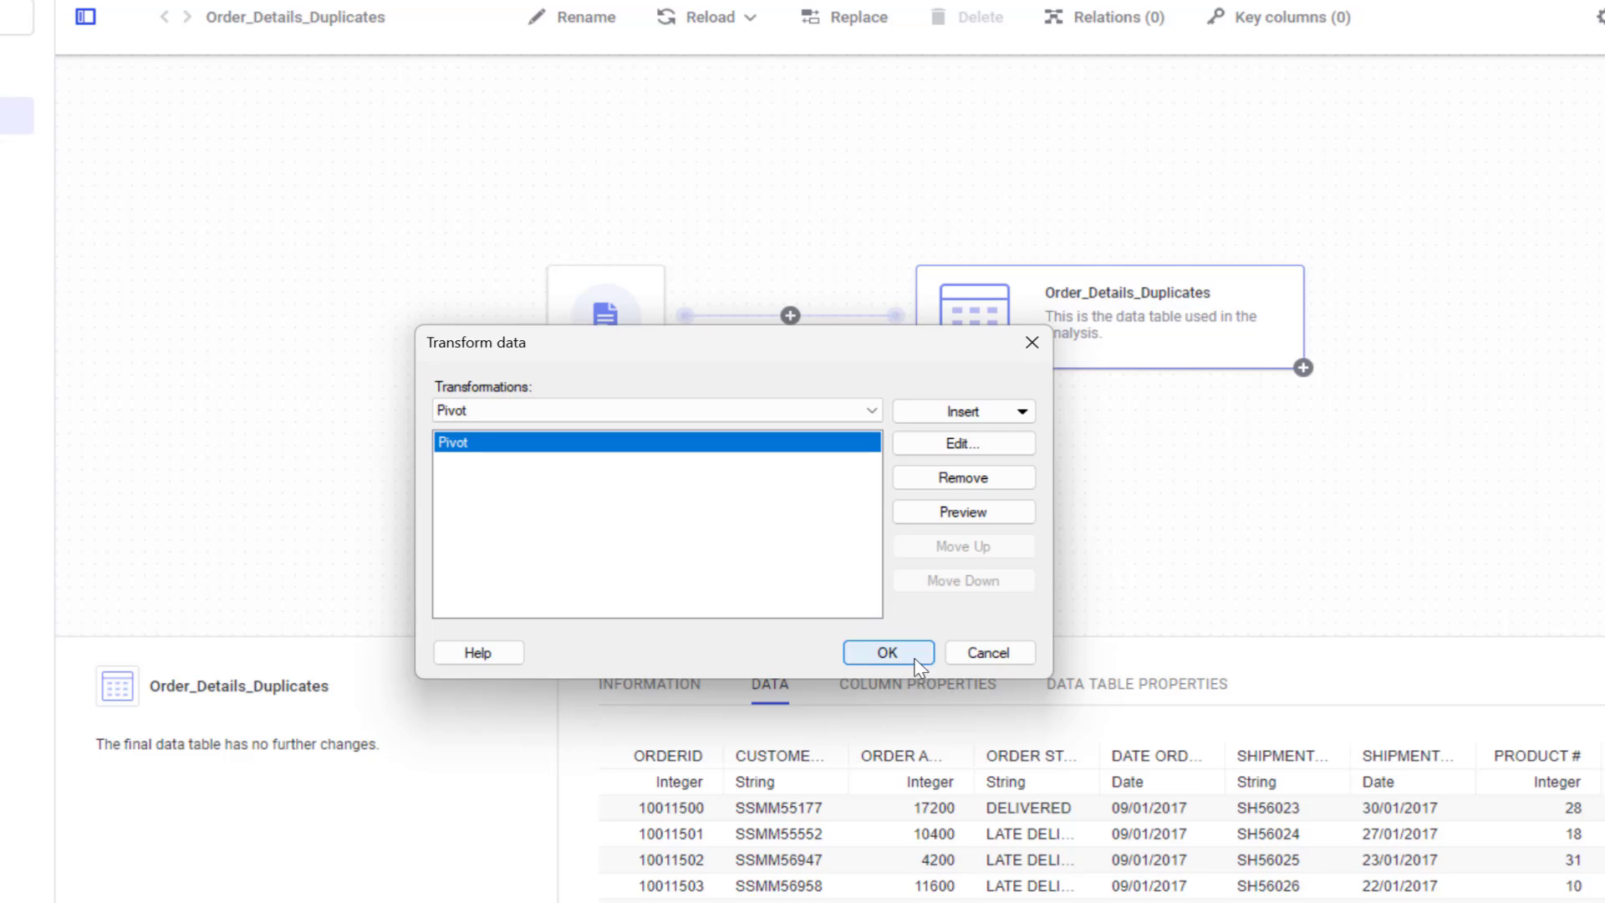
{"action": "left_click", "coordinate": [916, 657]}
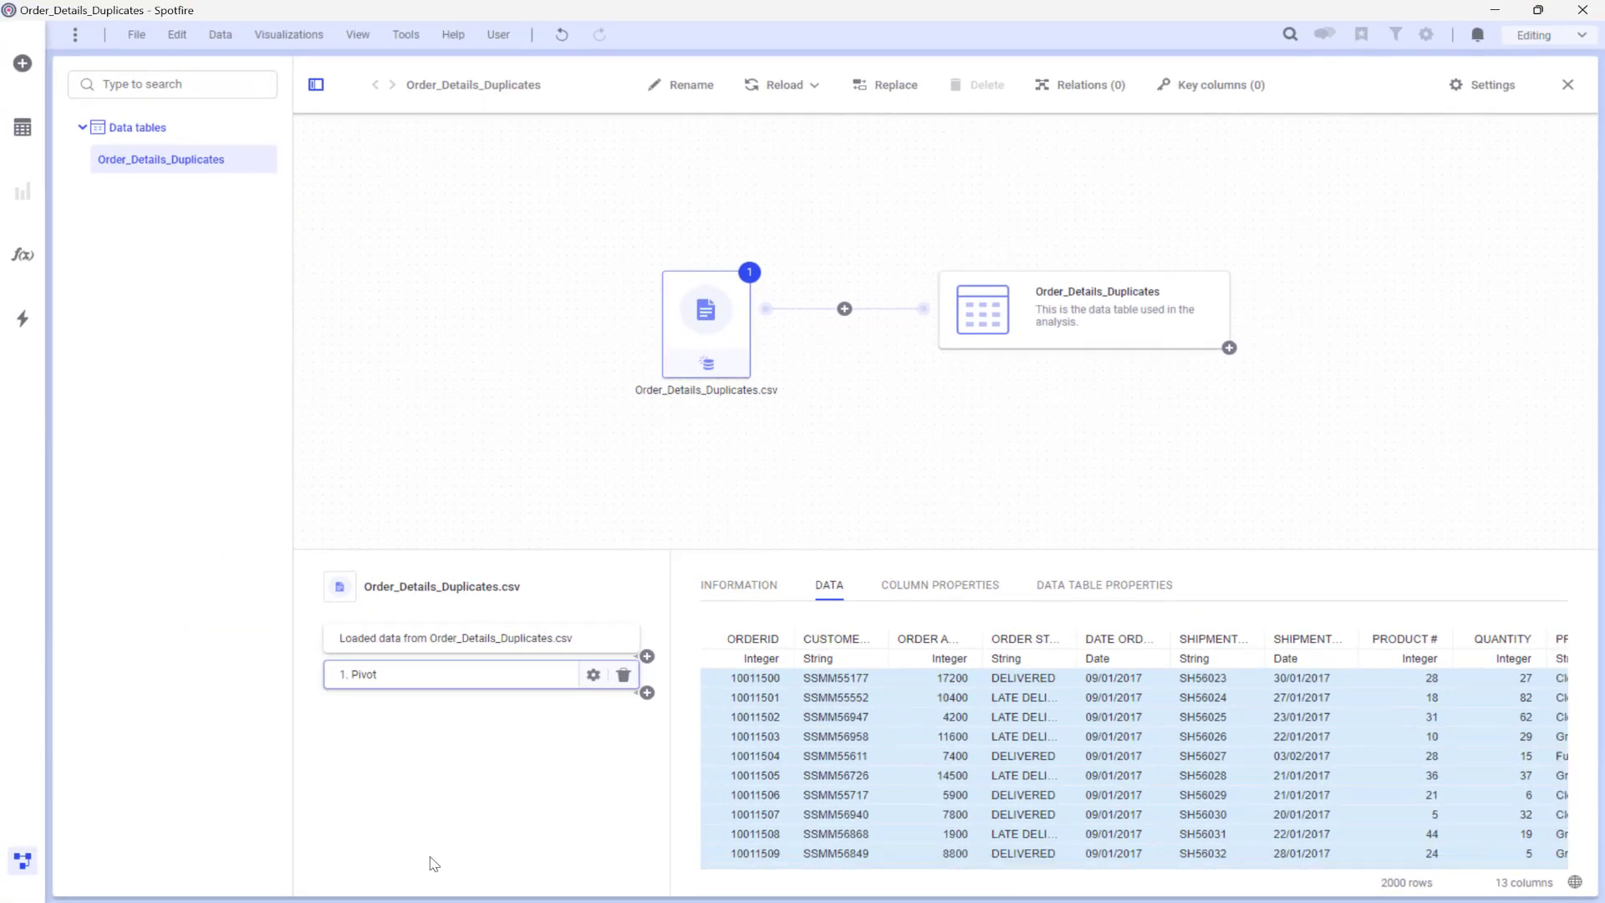
{"action": "left_click", "coordinate": [23, 861]}
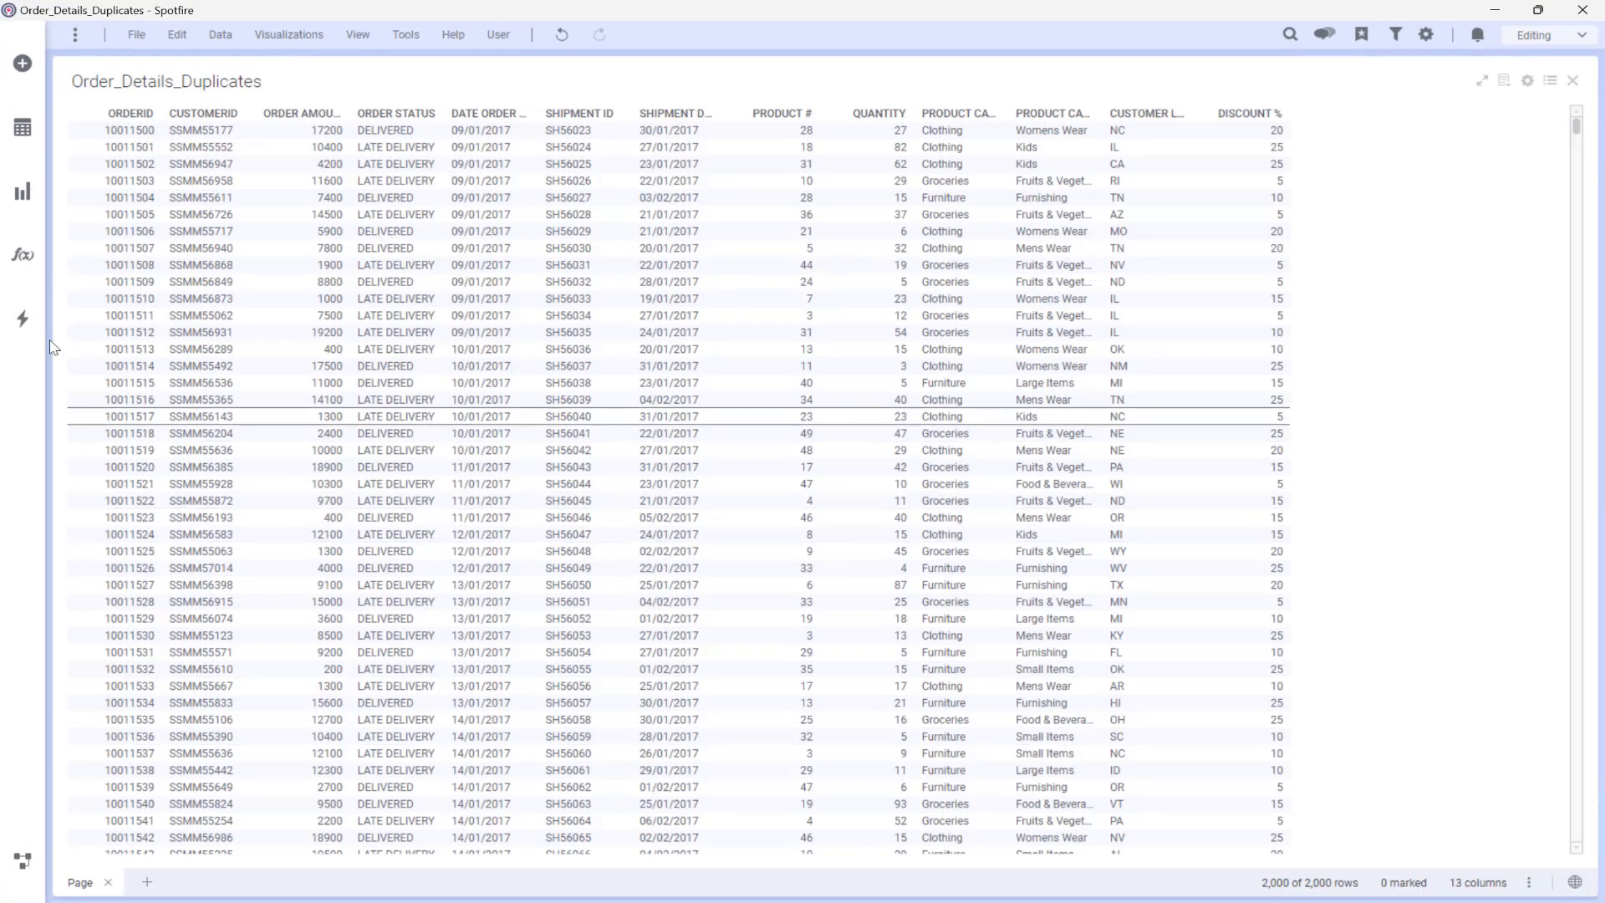
{"action": "left_click", "coordinate": [22, 134]}
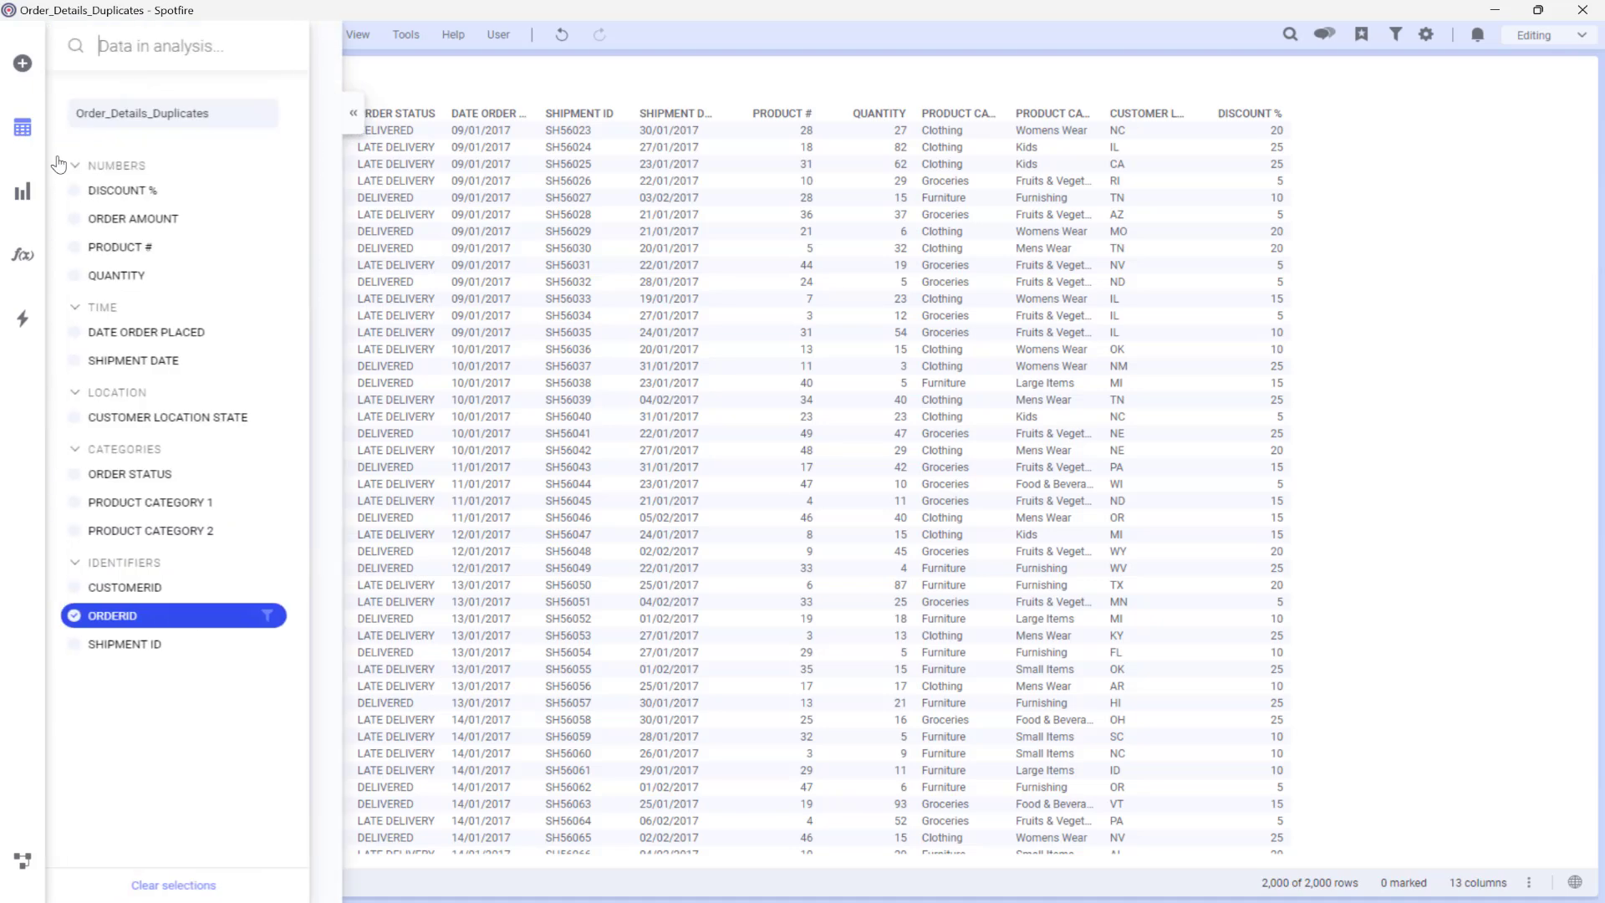
{"action": "left_click", "coordinate": [479, 38]}
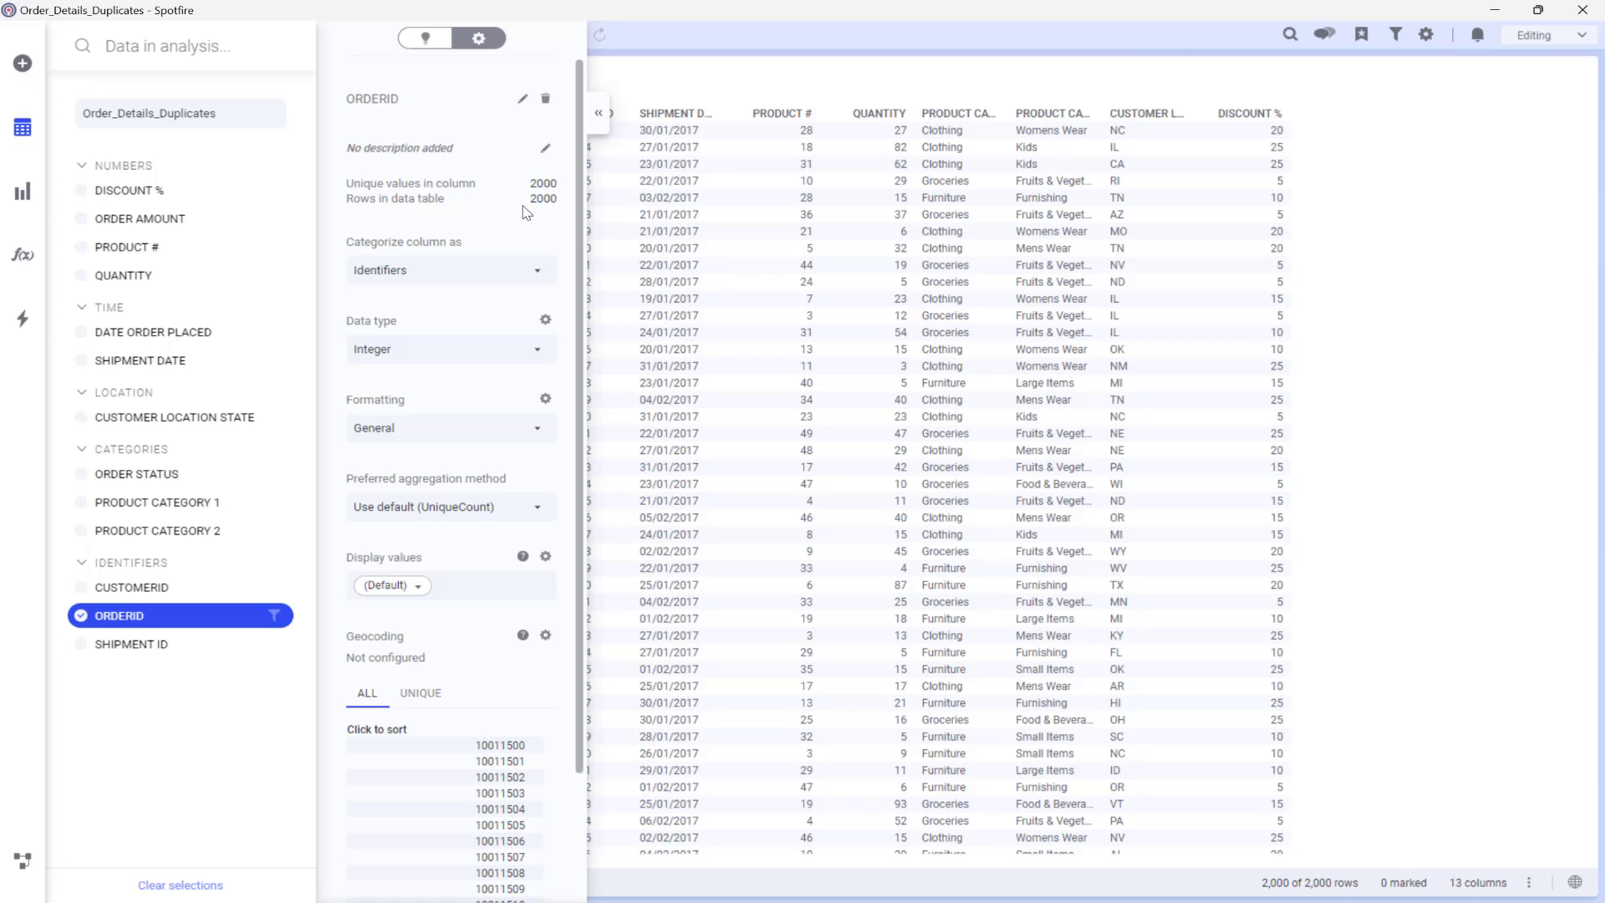
{"action": "left_click", "coordinate": [959, 188]}
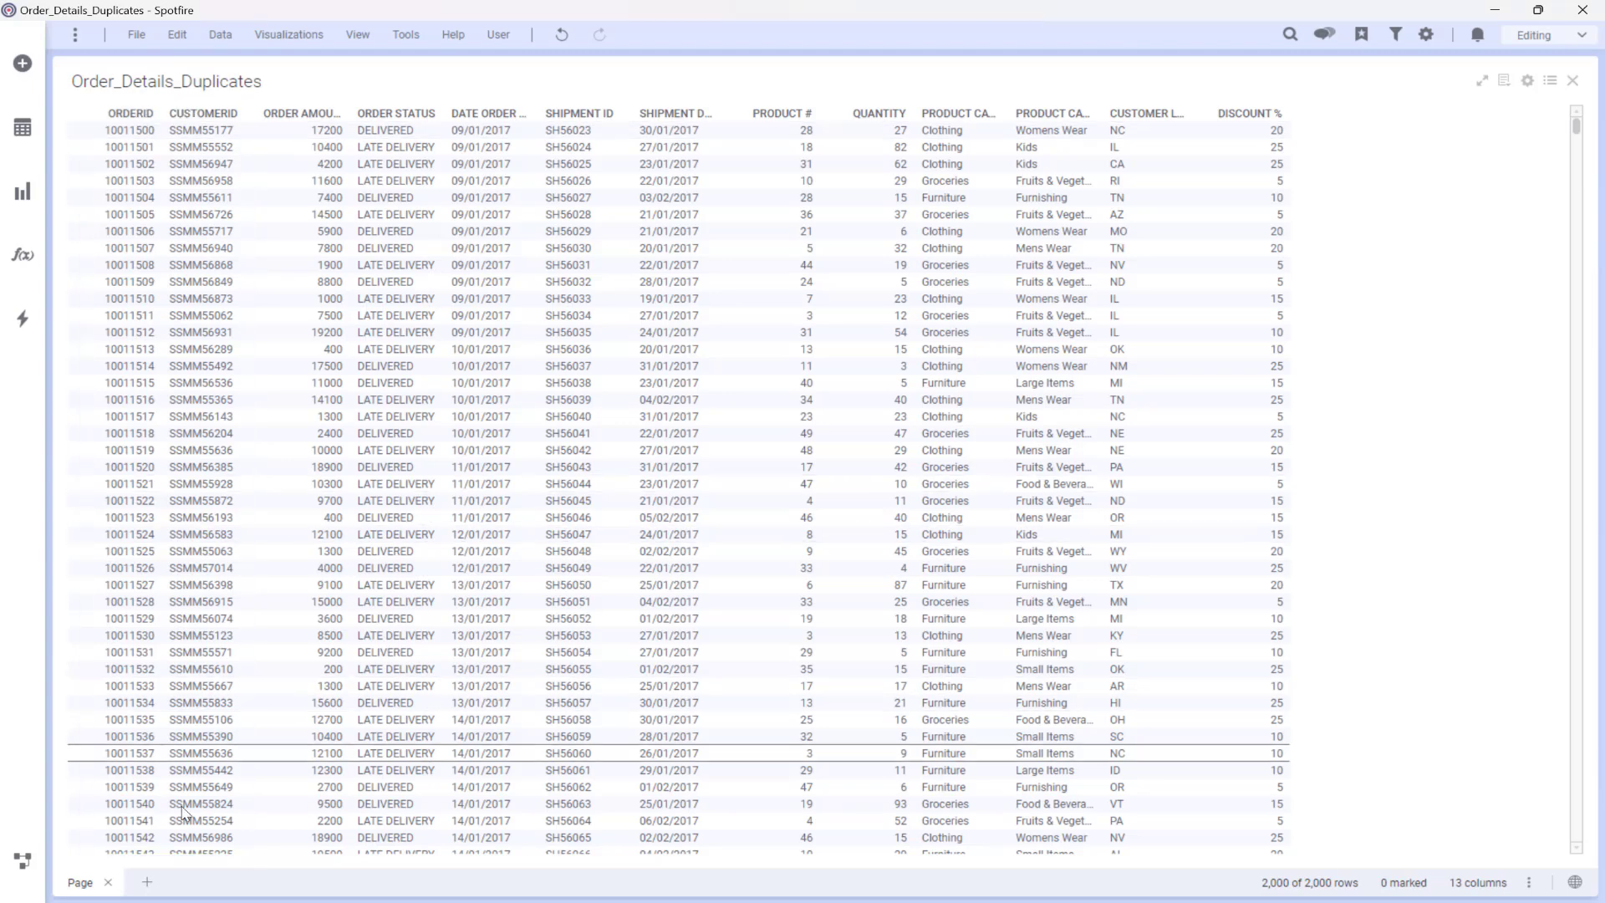
Reopen the existing Pivot transformation from the data canvas for editing
{"action": "left_click", "coordinate": [23, 862]}
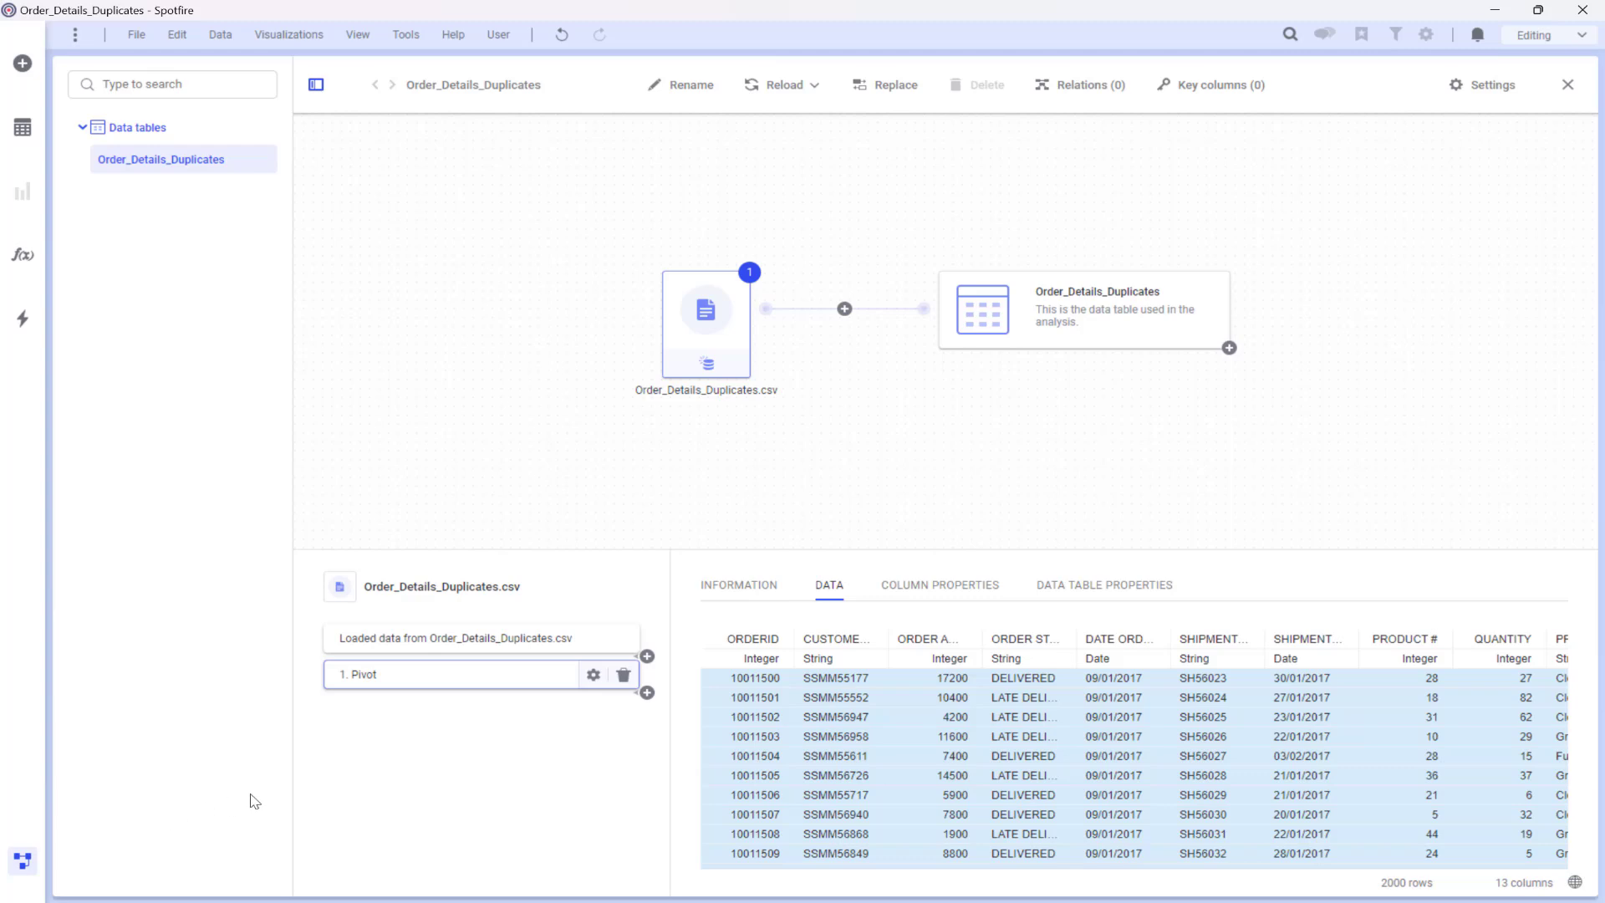
{"action": "left_click", "coordinate": [592, 675]}
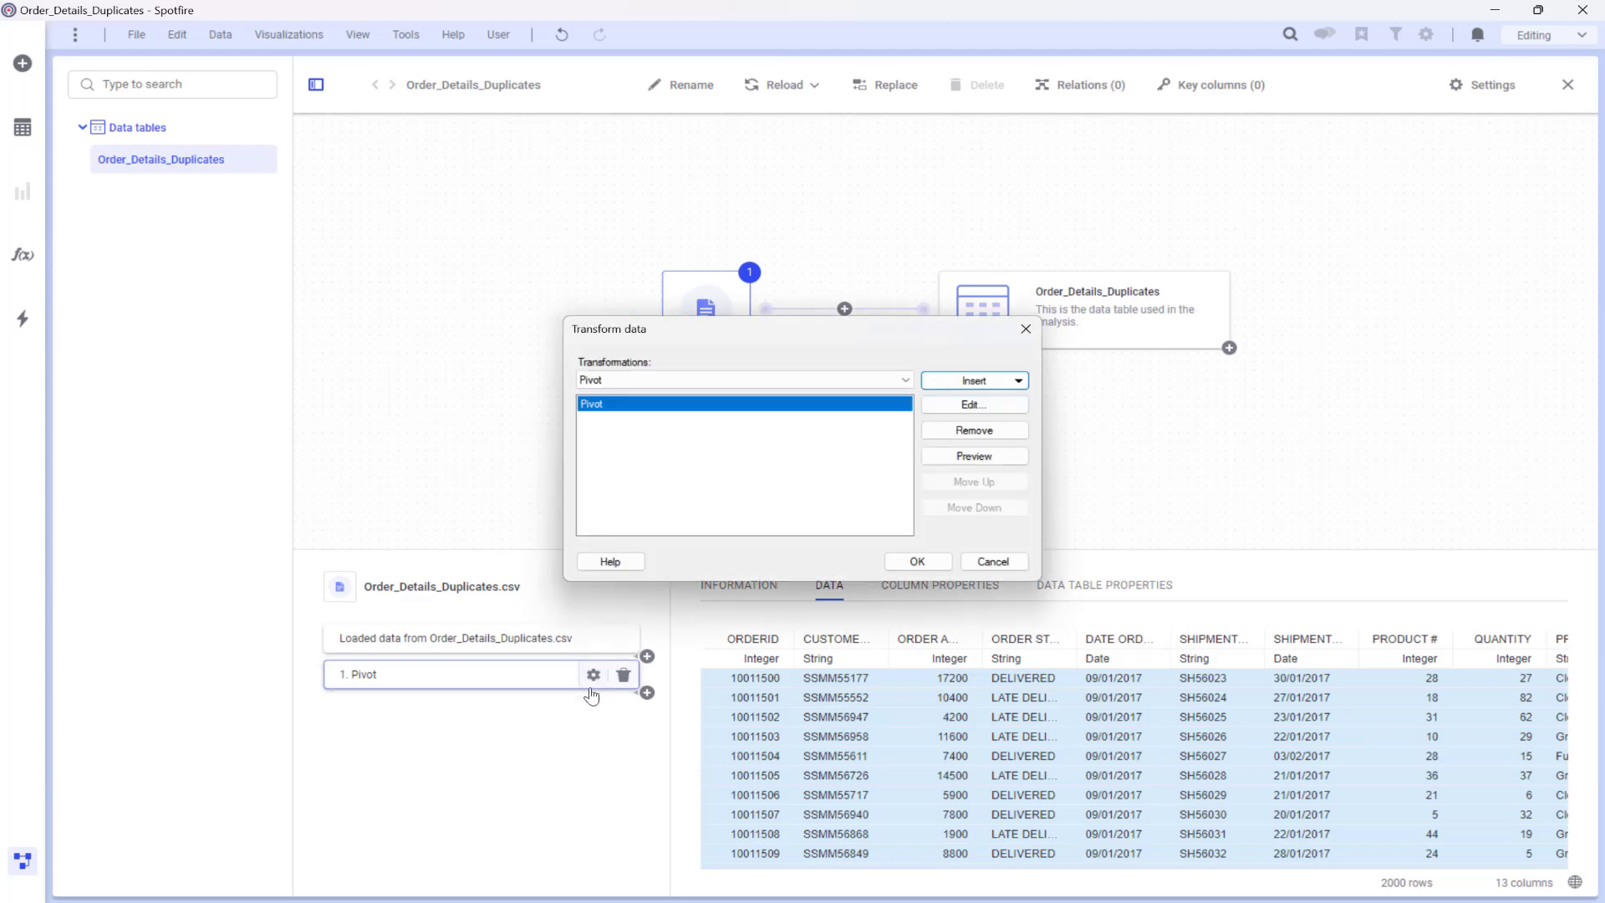
{"action": "left_click", "coordinate": [969, 408]}
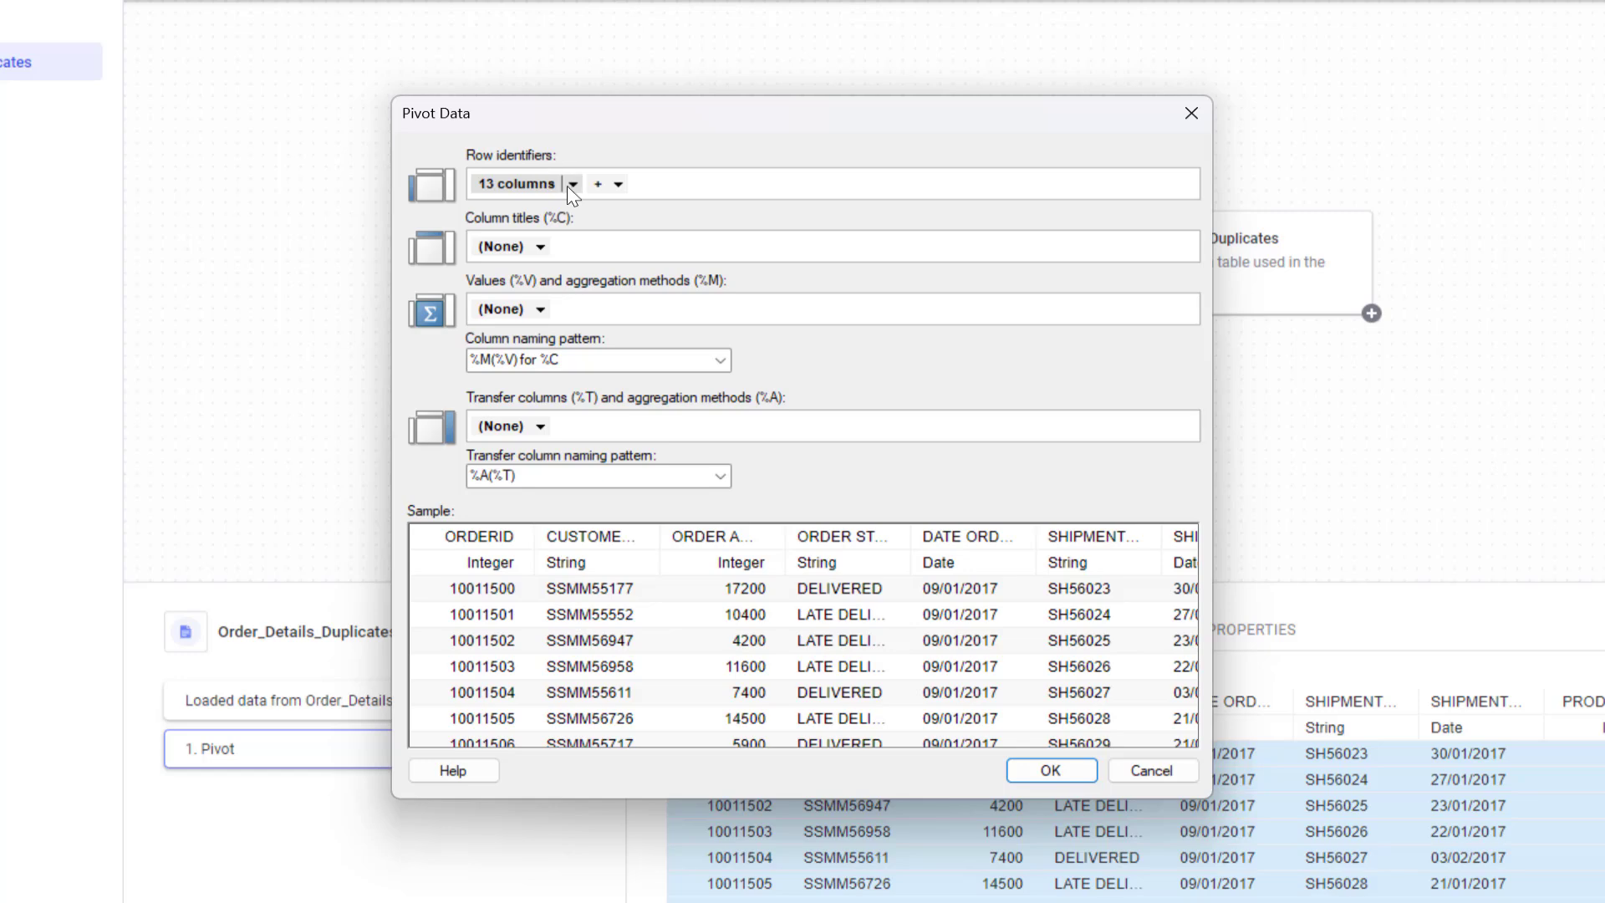
Replace the row identifiers with only ORDERID and CUSTOMERID
{"action": "left_click", "coordinate": [630, 251]}
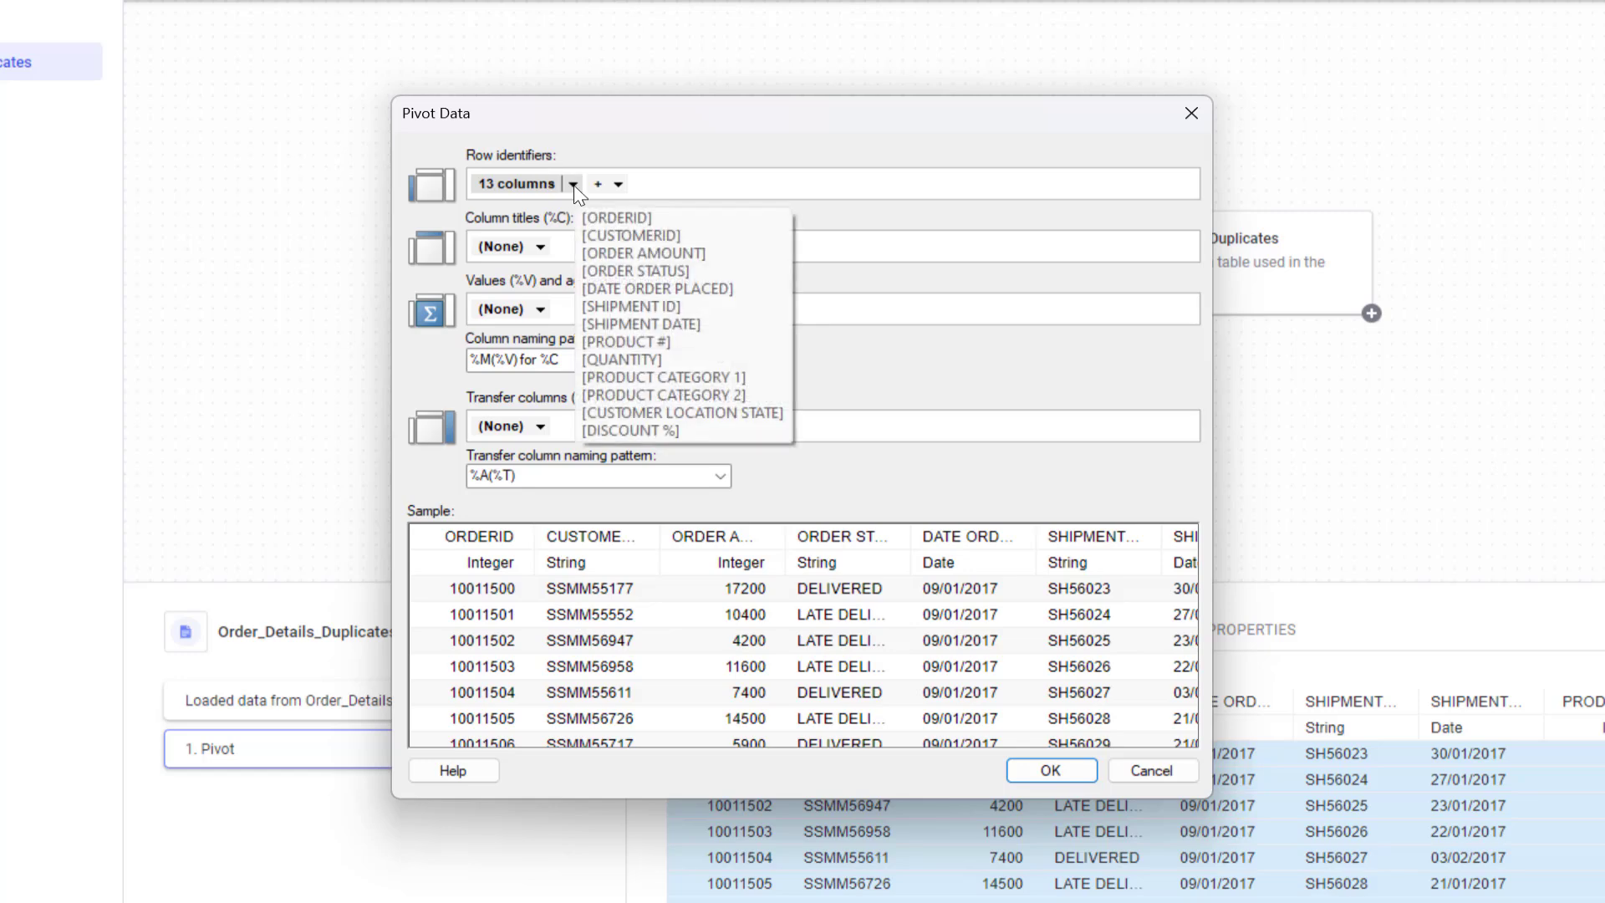
{"action": "left_click", "coordinate": [574, 184]}
{"action": "left_click", "coordinate": [575, 217]}
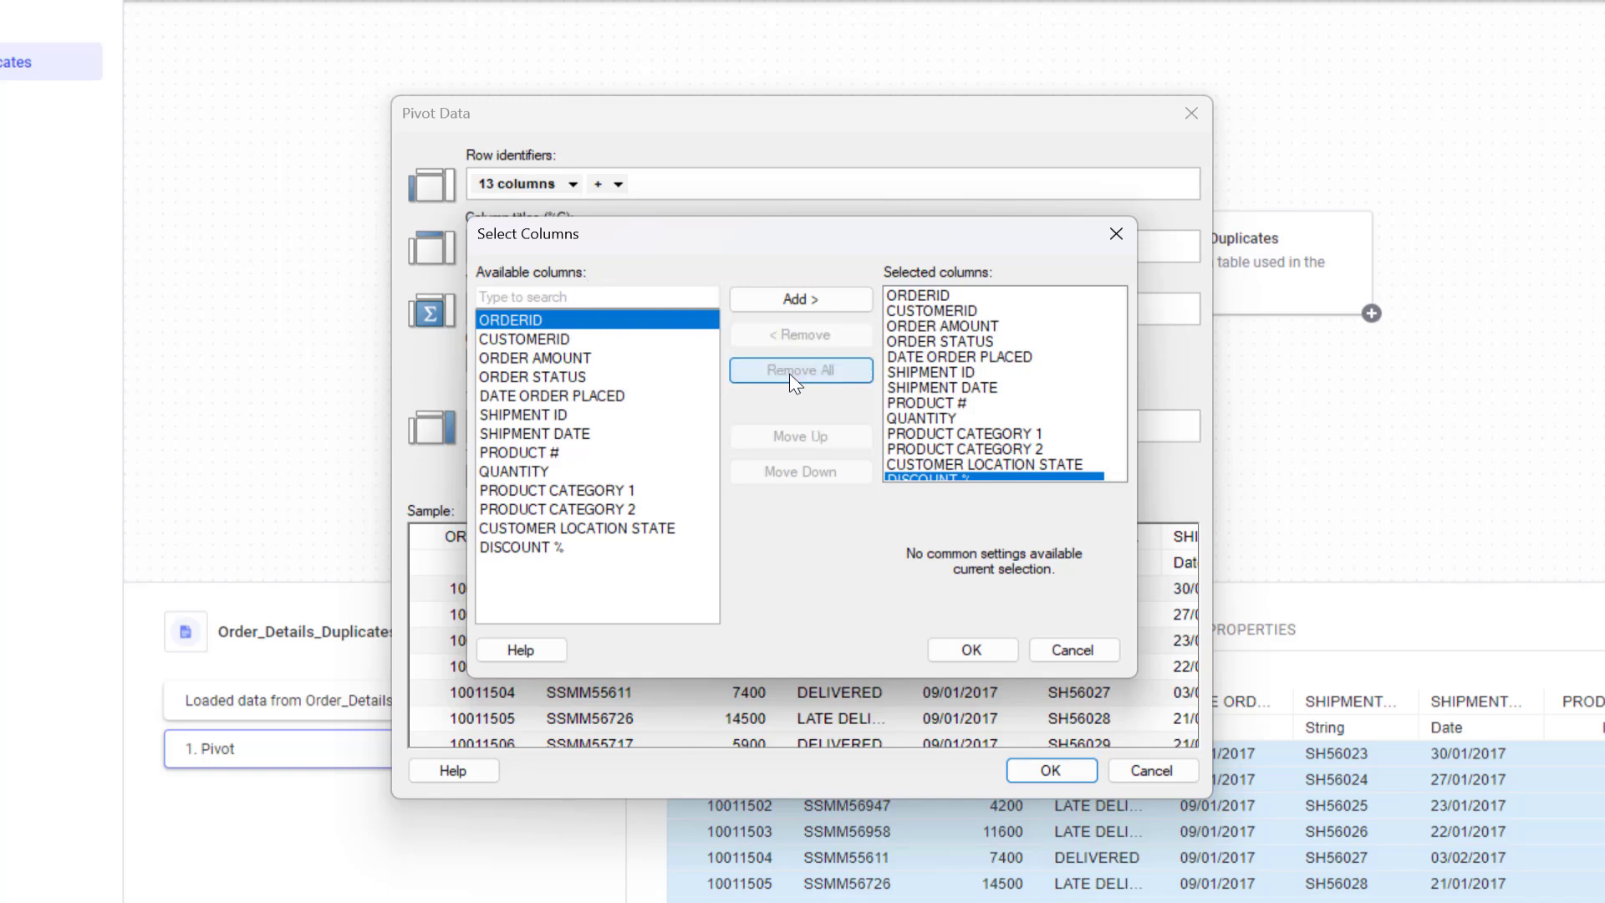
{"action": "left_click", "coordinate": [842, 376]}
{"action": "left_click", "coordinate": [790, 301]}
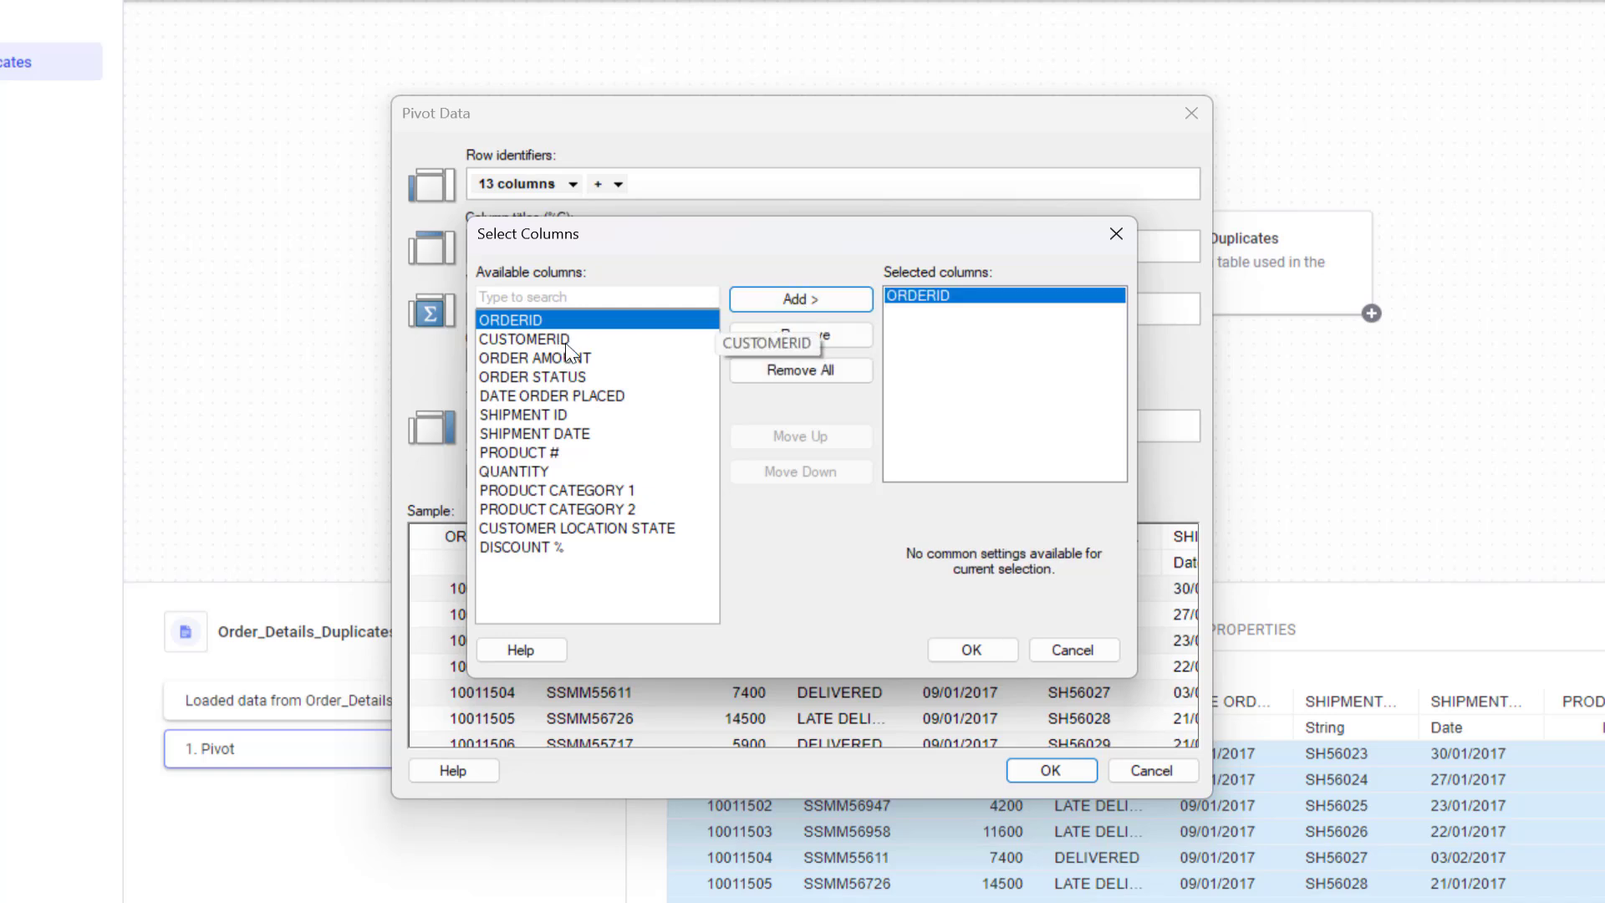
{"action": "left_click", "coordinate": [562, 341]}
{"action": "left_click", "coordinate": [757, 302]}
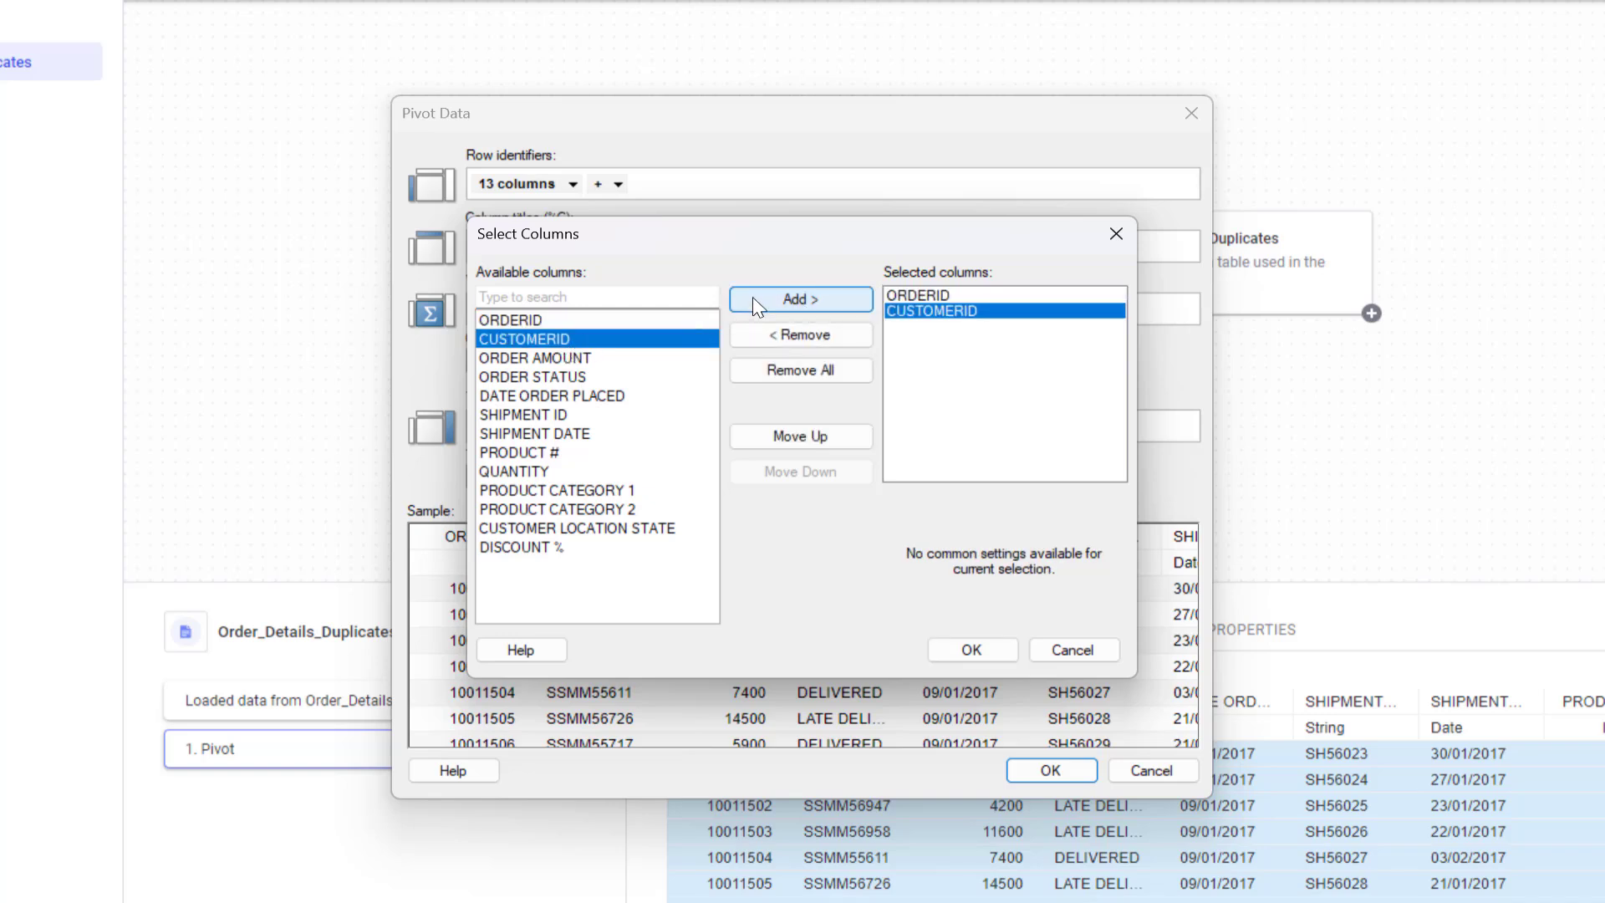
{"action": "left_click", "coordinate": [975, 645]}
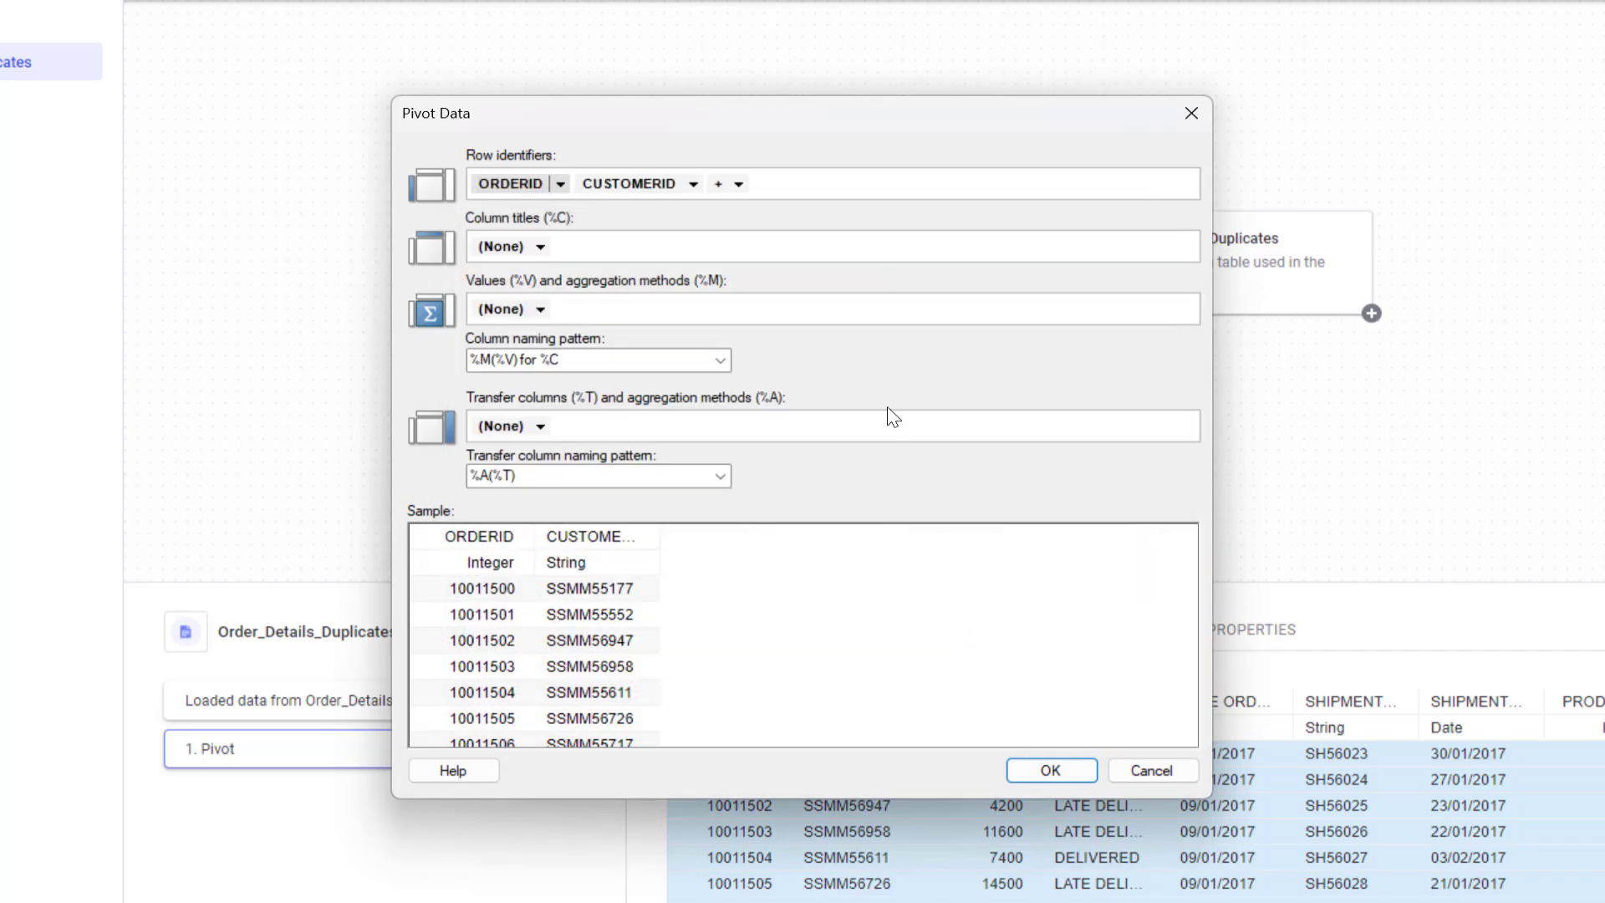
Add the eleven columns ORDER AMOUNT through DISCOUNT % as pivot values
{"action": "left_click", "coordinate": [539, 309]}
{"action": "left_click", "coordinate": [589, 704]}
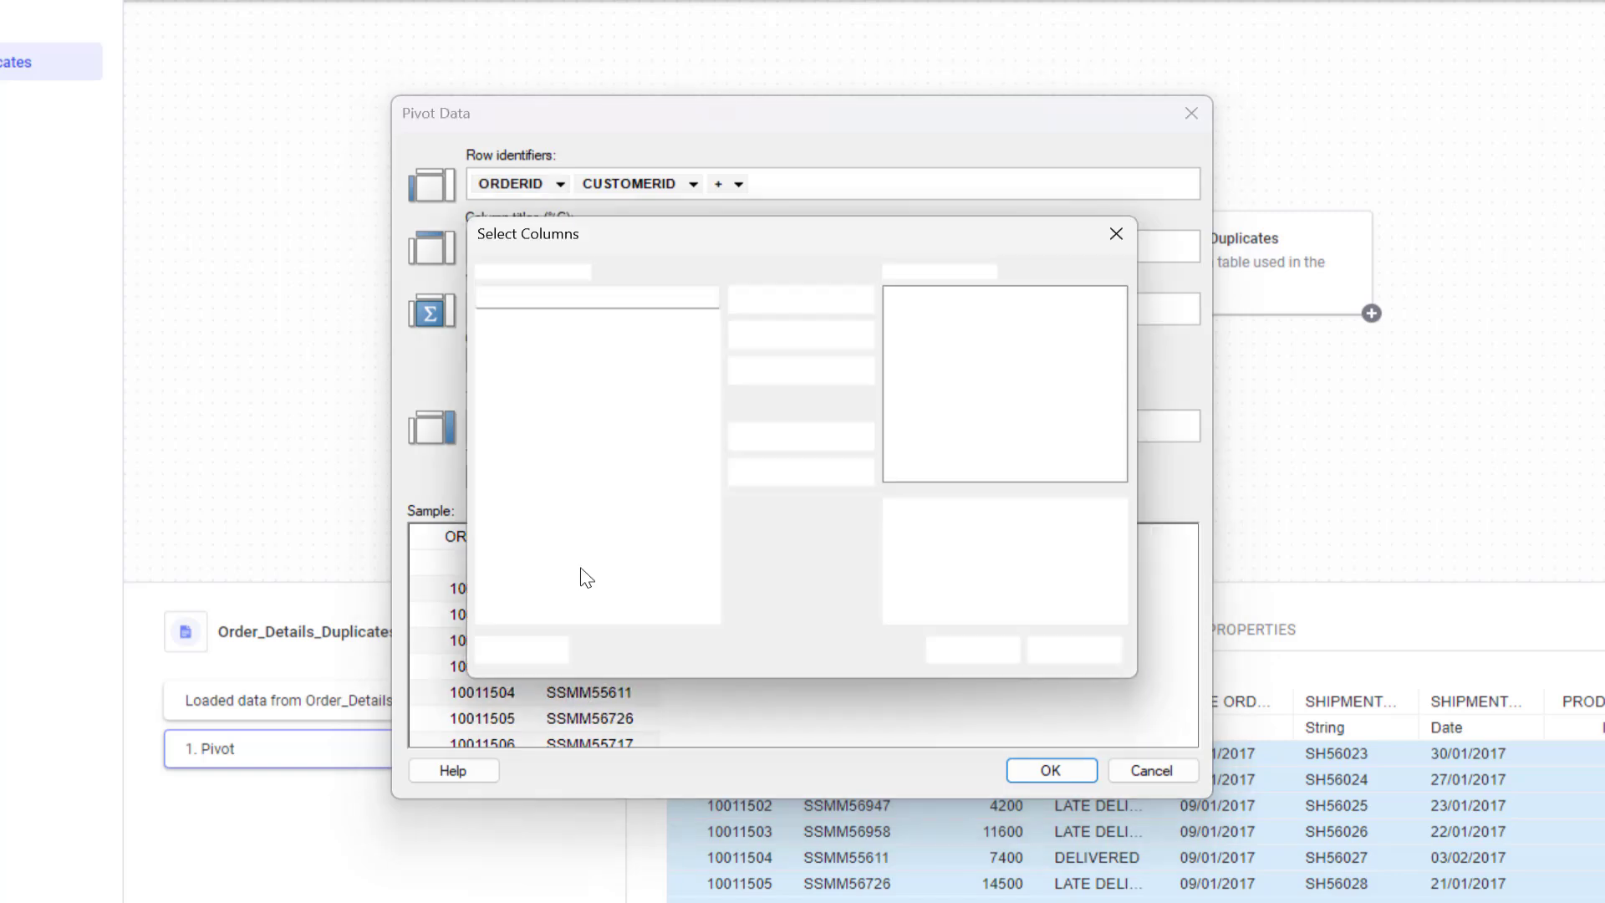
{"action": "left_click", "coordinate": [534, 359]}
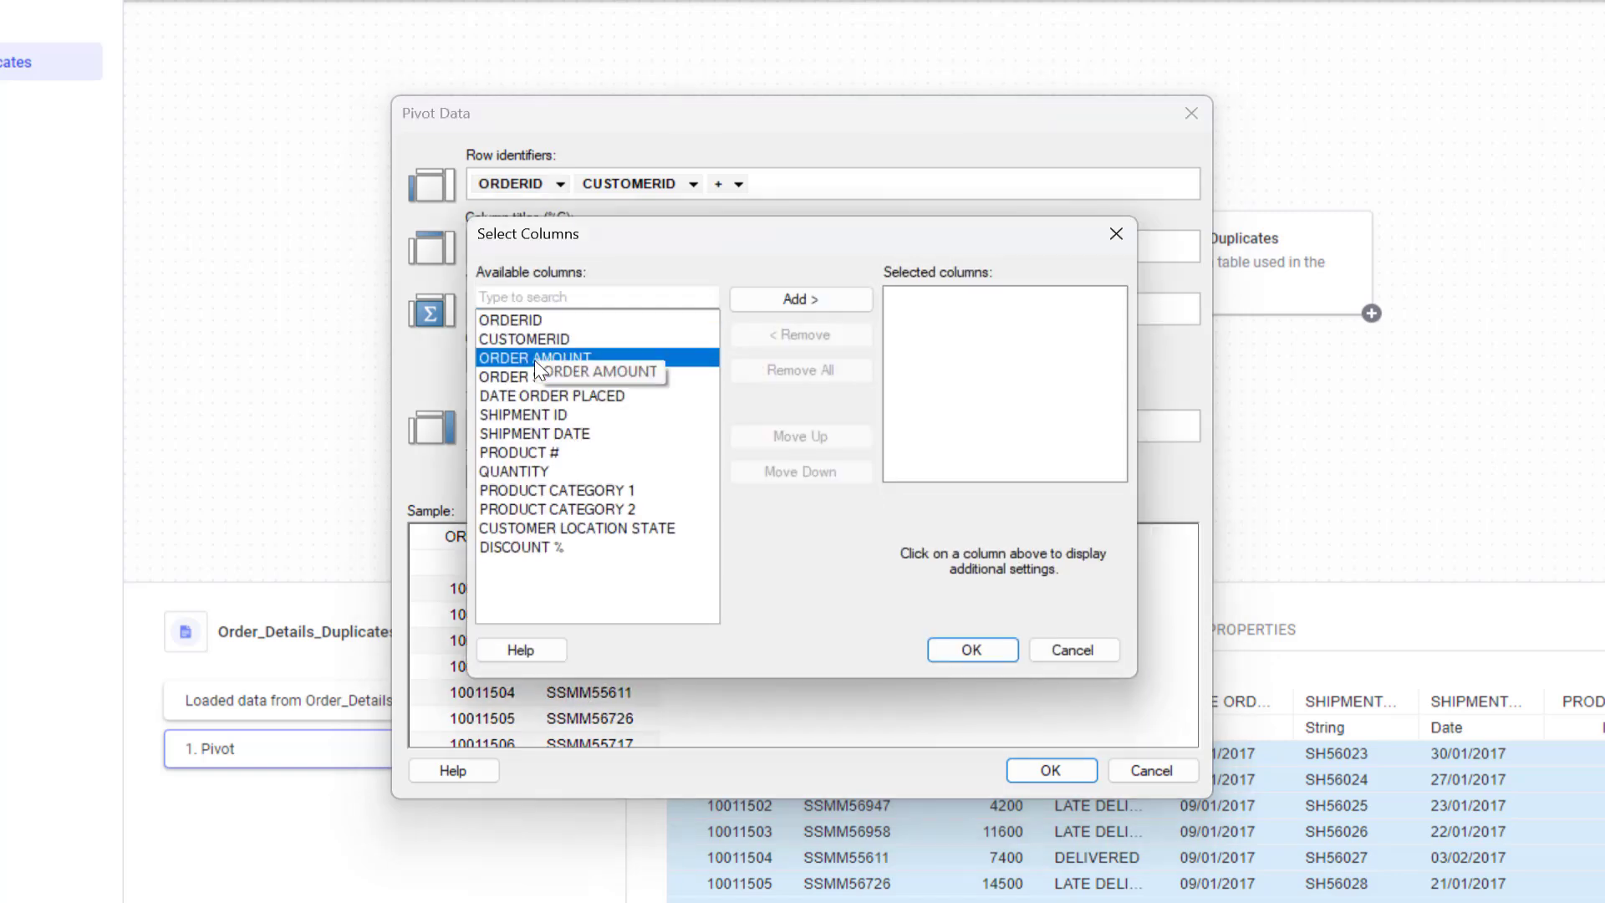
{"action": "left_click", "coordinate": [539, 548], "text": "shift"}
{"action": "left_click", "coordinate": [815, 308]}
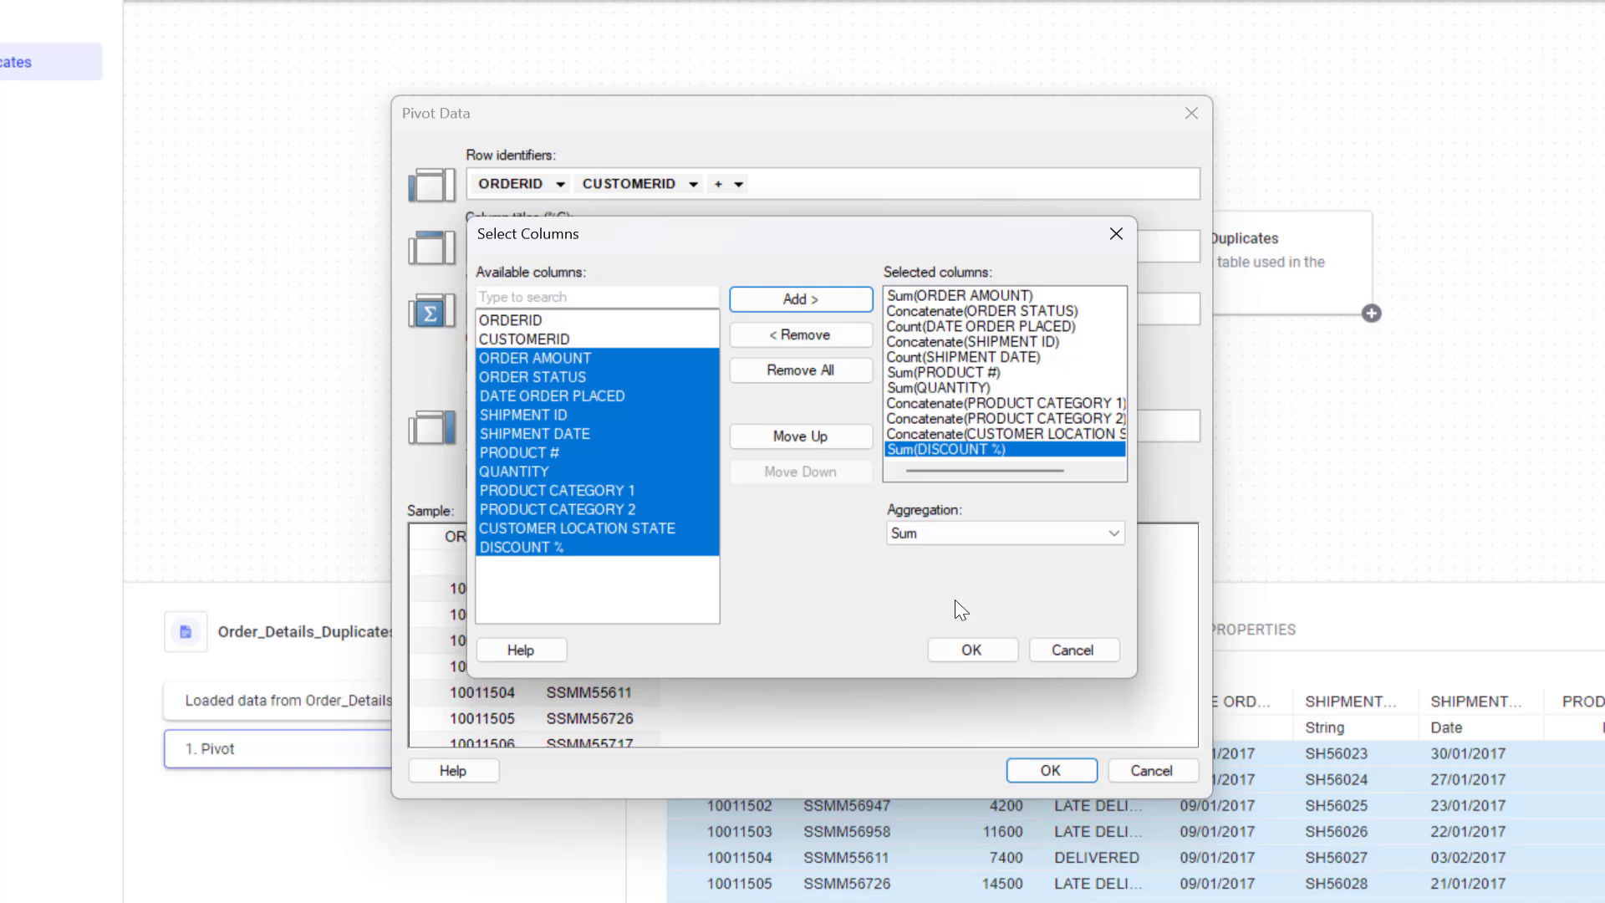
Set the aggregation of all eleven value columns to First and confirm
{"action": "left_click", "coordinate": [948, 296], "text": "shift"}
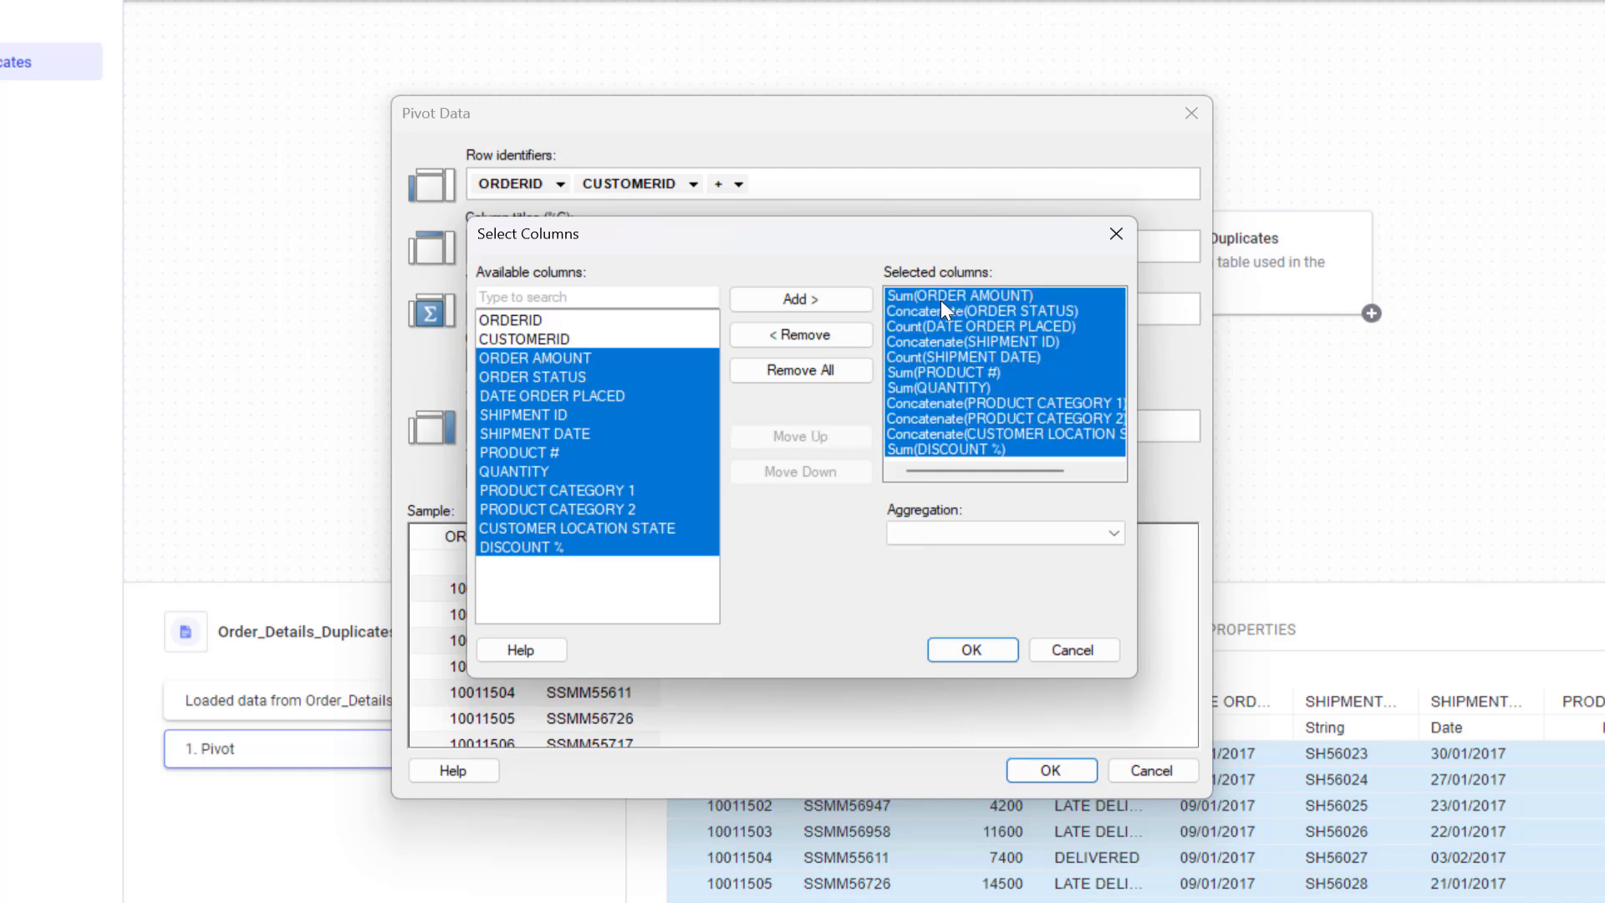
{"action": "left_click", "coordinate": [942, 536]}
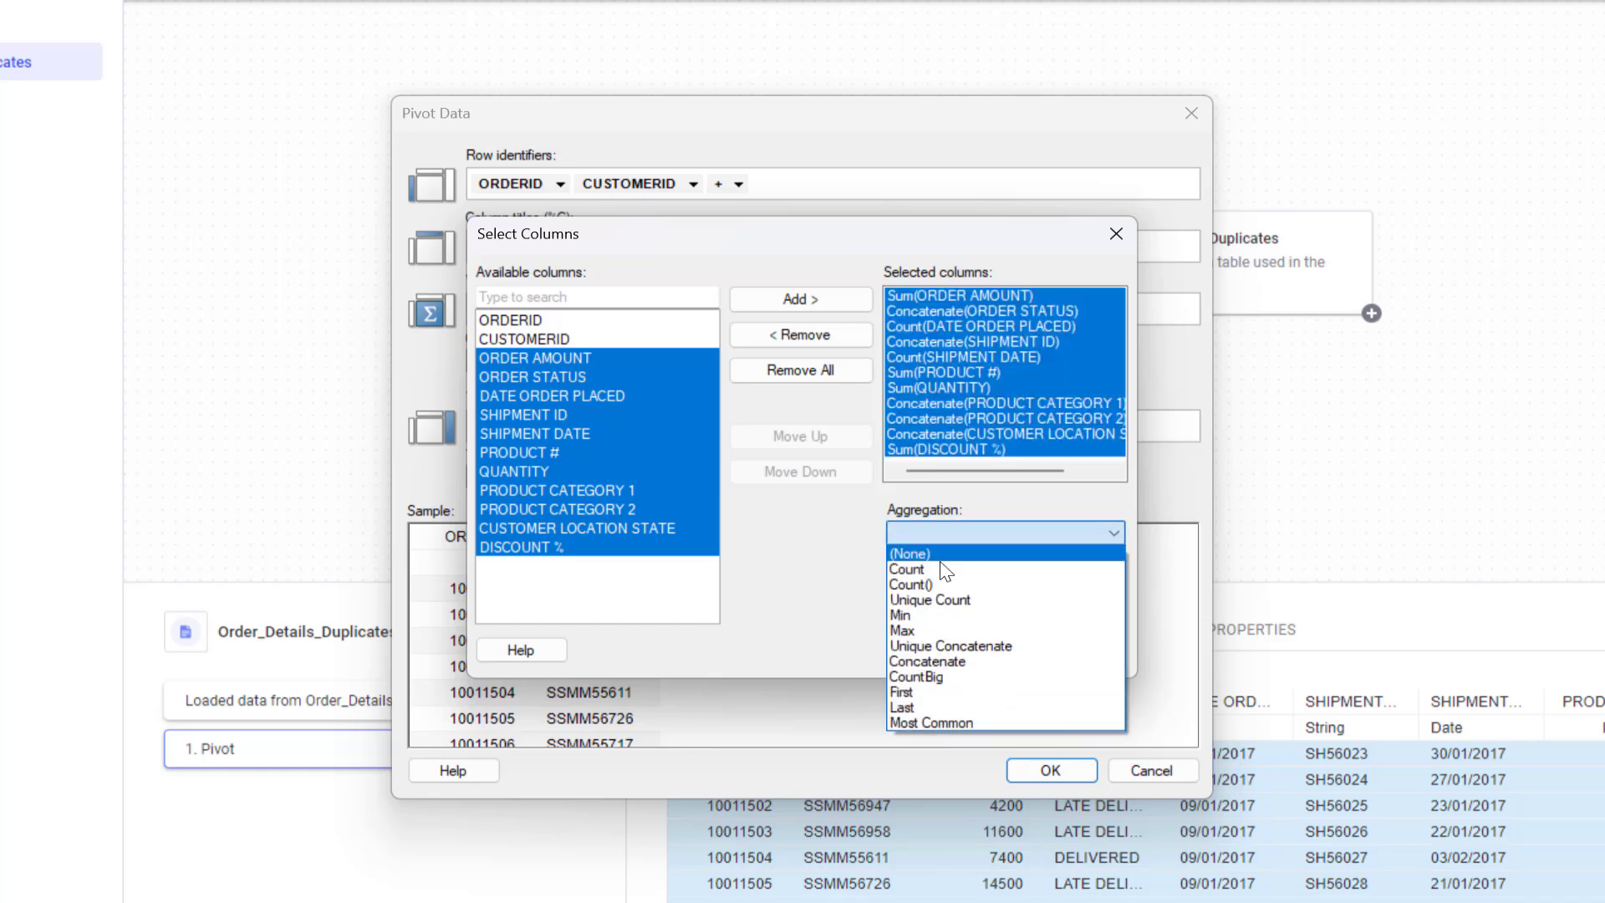
{"action": "left_click", "coordinate": [937, 692]}
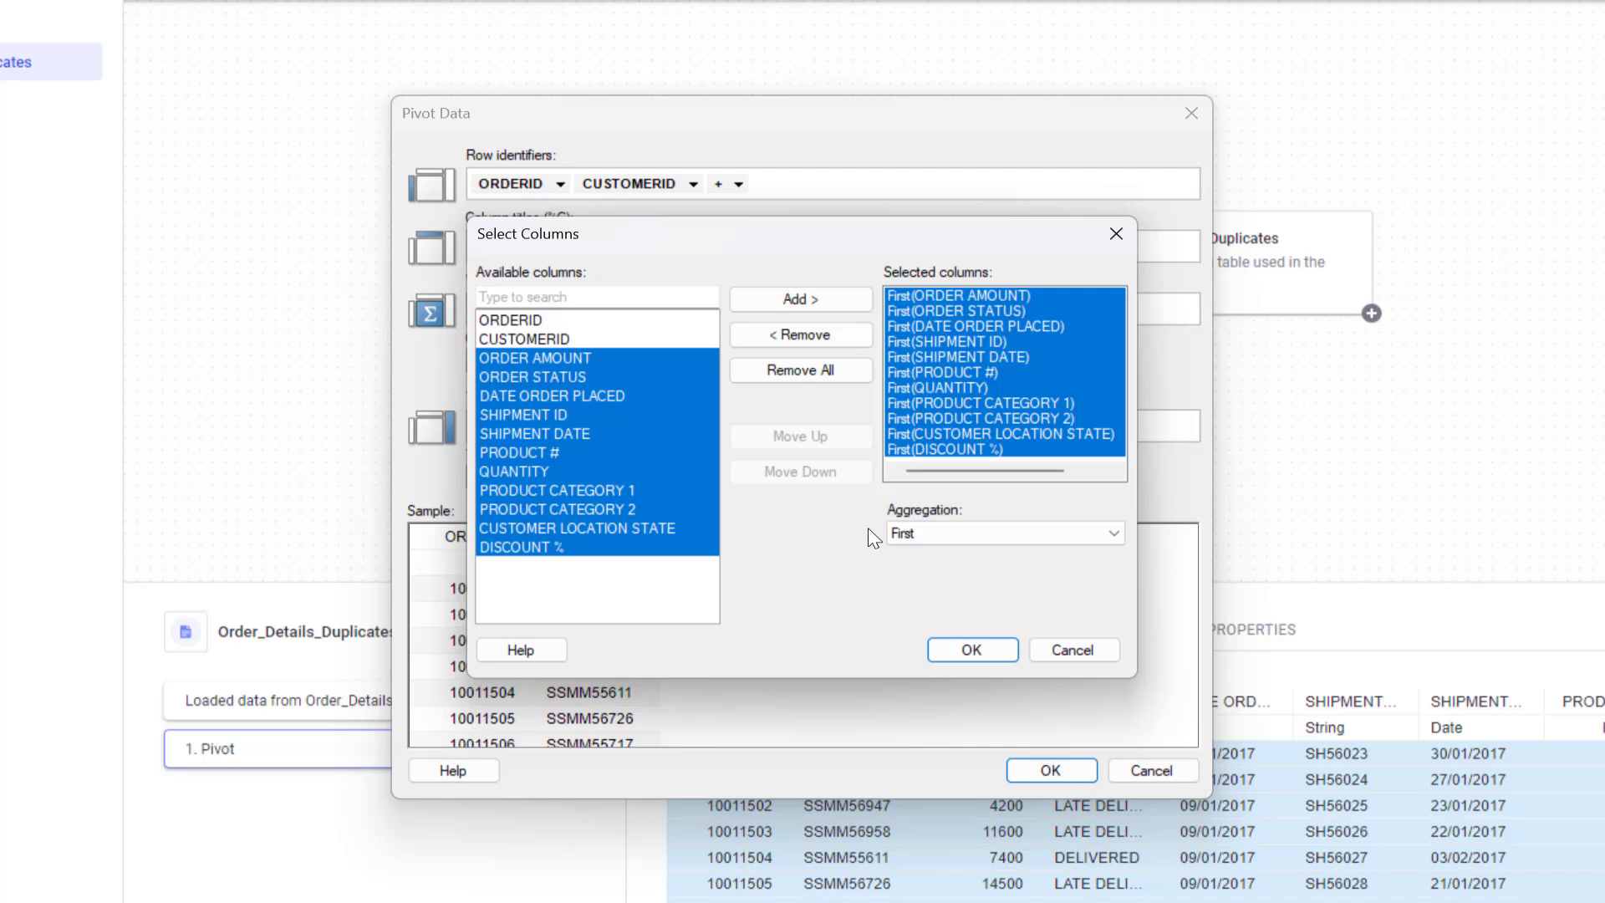
{"action": "left_click", "coordinate": [970, 649]}
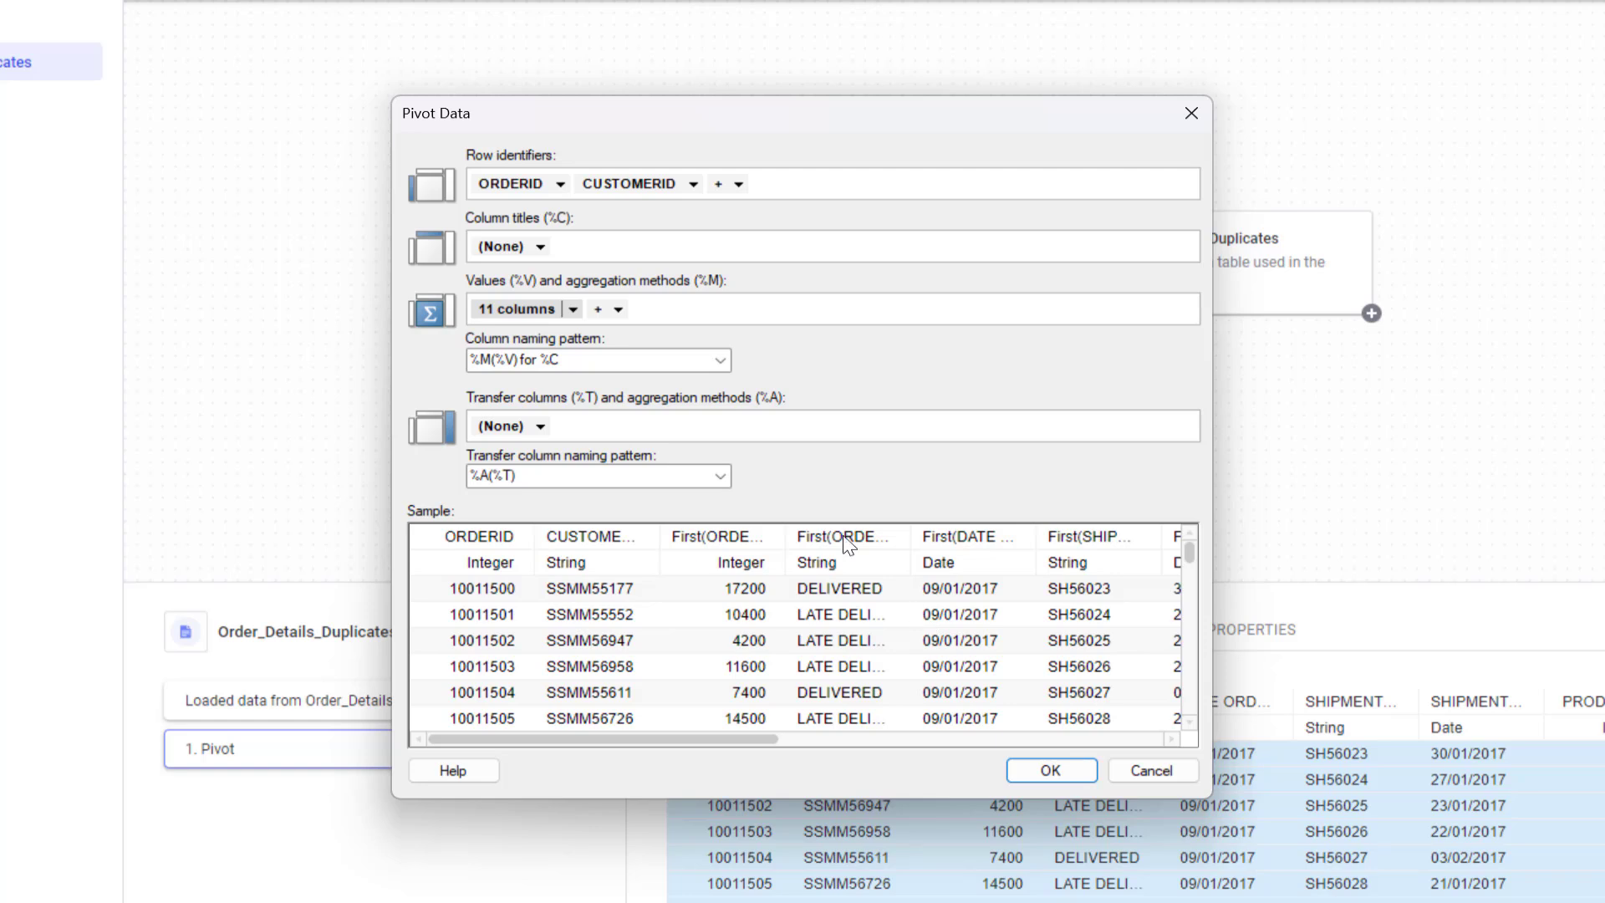
Change the column naming pattern to %V and apply the edited Pivot to the table
{"action": "left_click", "coordinate": [638, 360]}
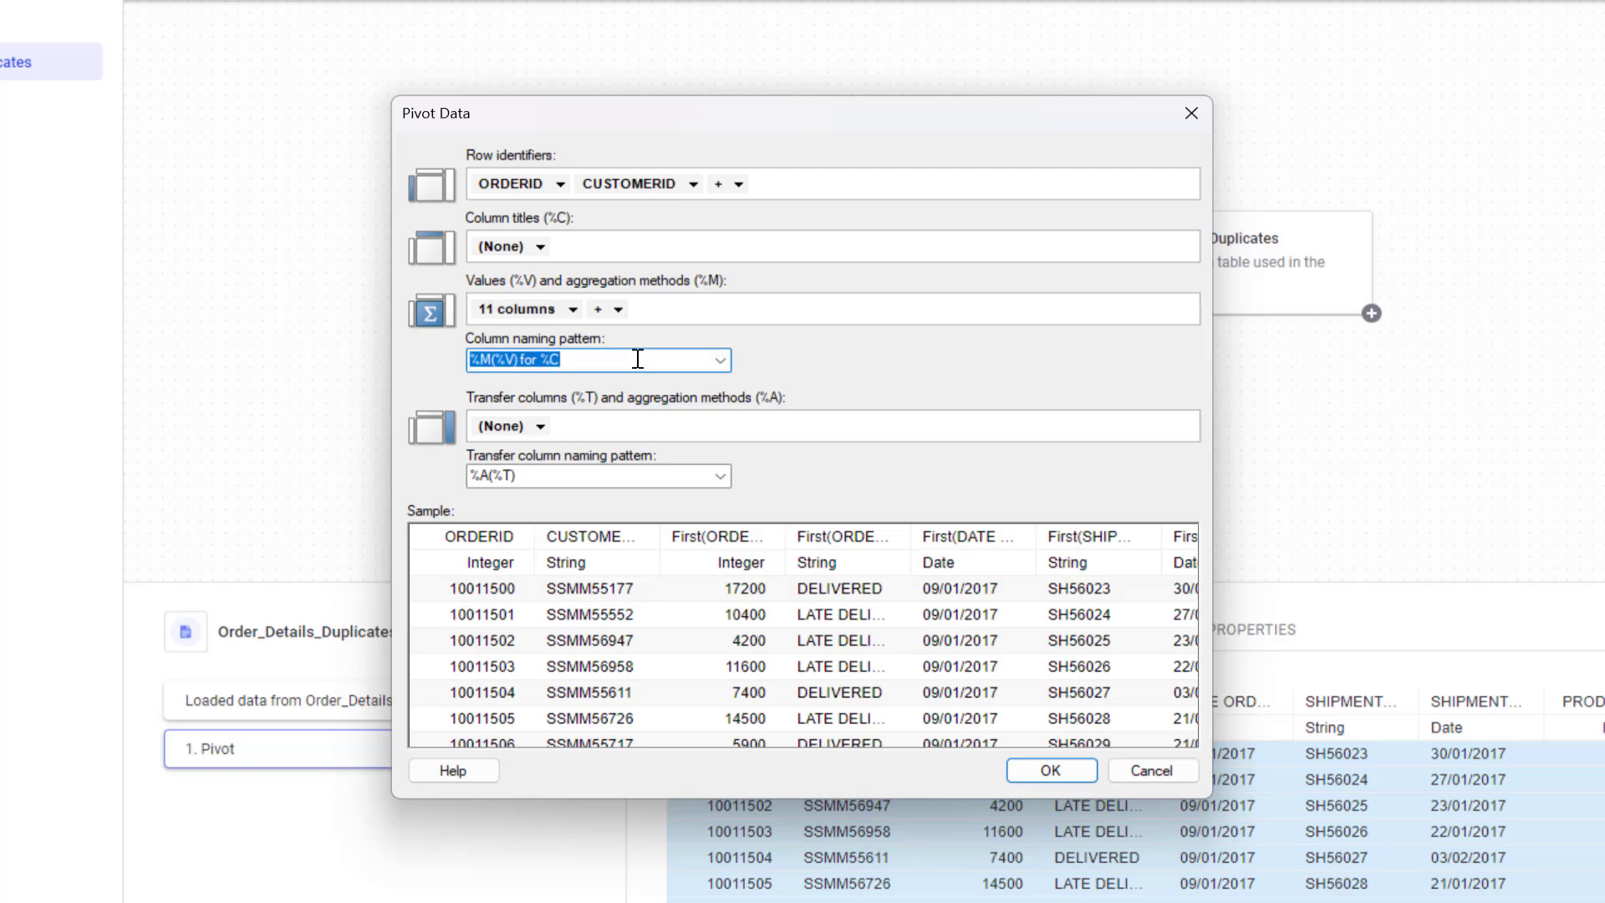
{"action": "type", "text": "%V"}
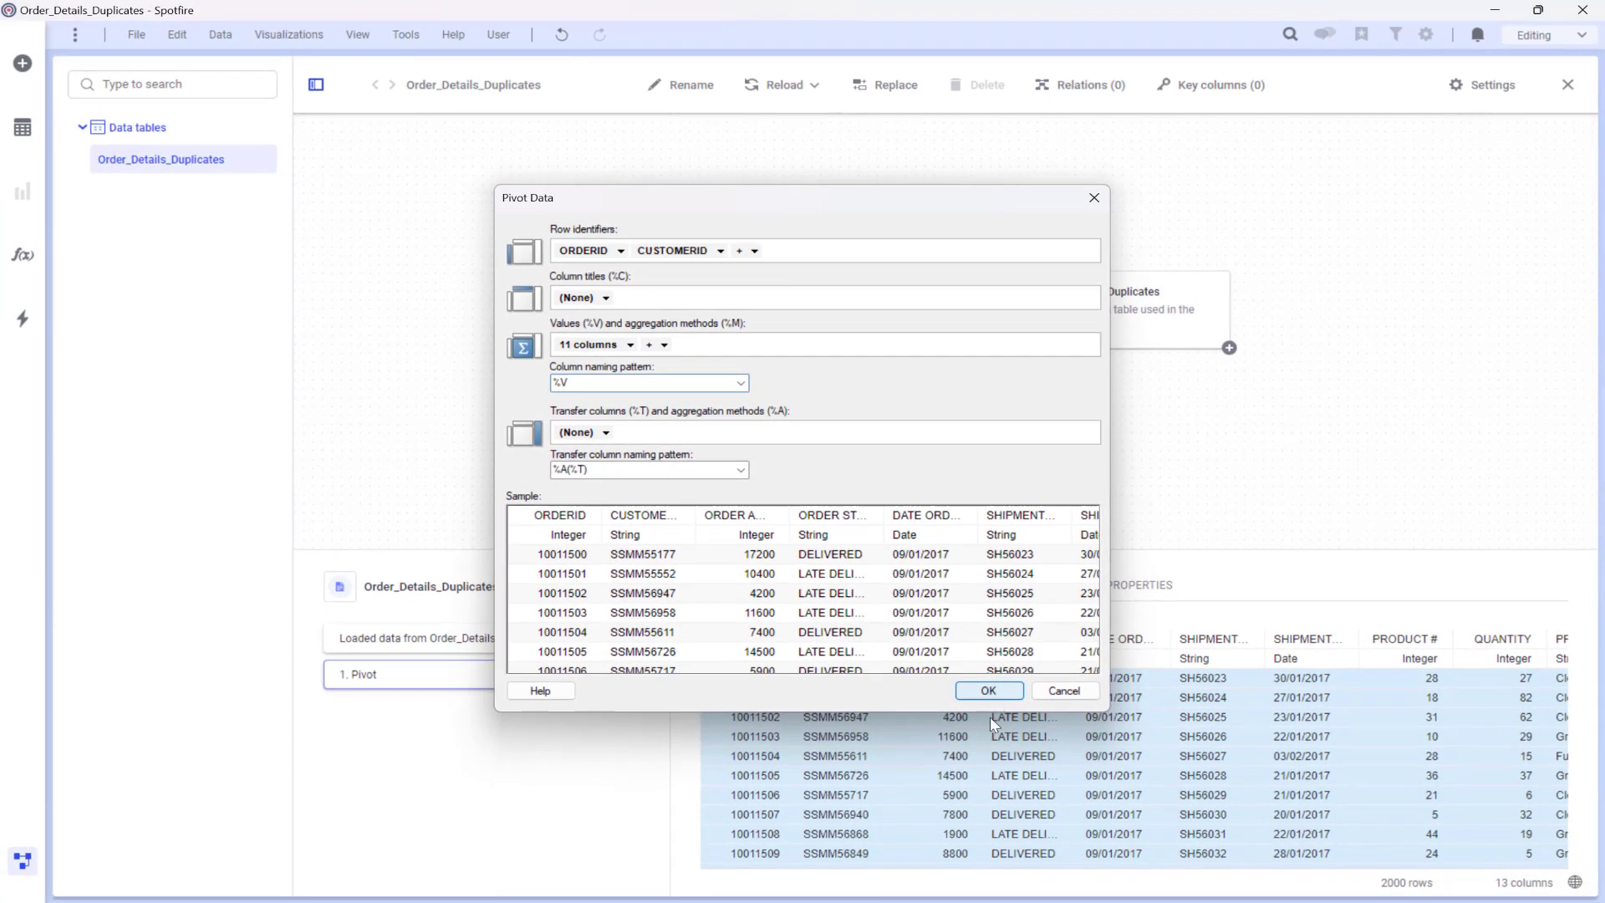
{"action": "left_click", "coordinate": [987, 691]}
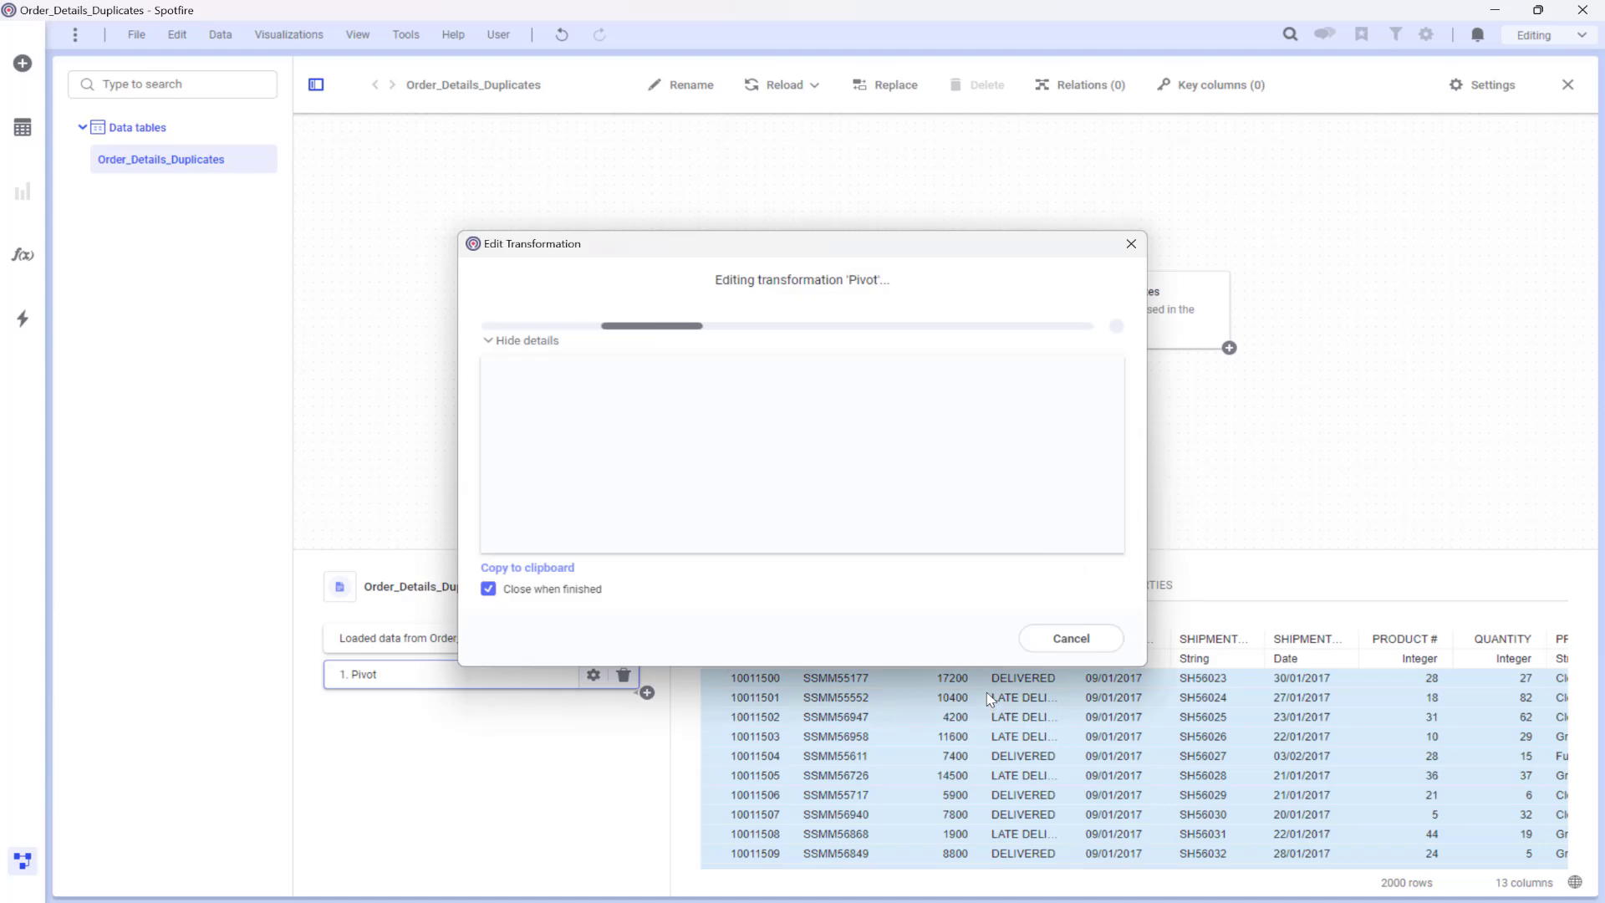
{"action": "left_click", "coordinate": [941, 568]}
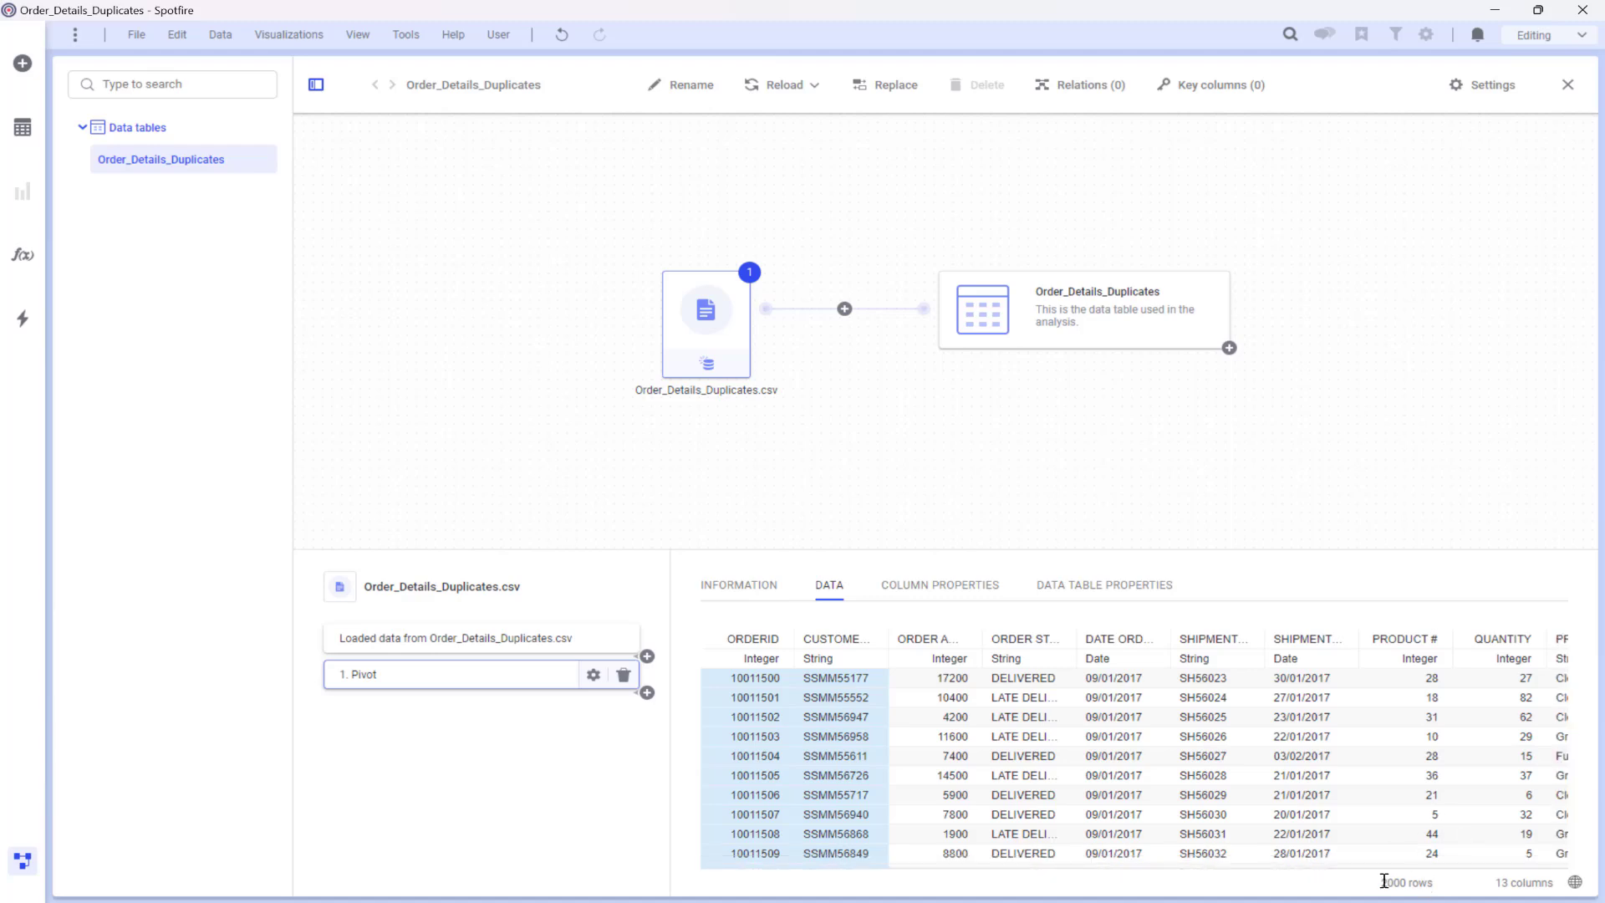
Back on the table, show ORDERID's properties: 2000 unique values in 2000 rows
{"action": "left_click", "coordinate": [22, 866]}
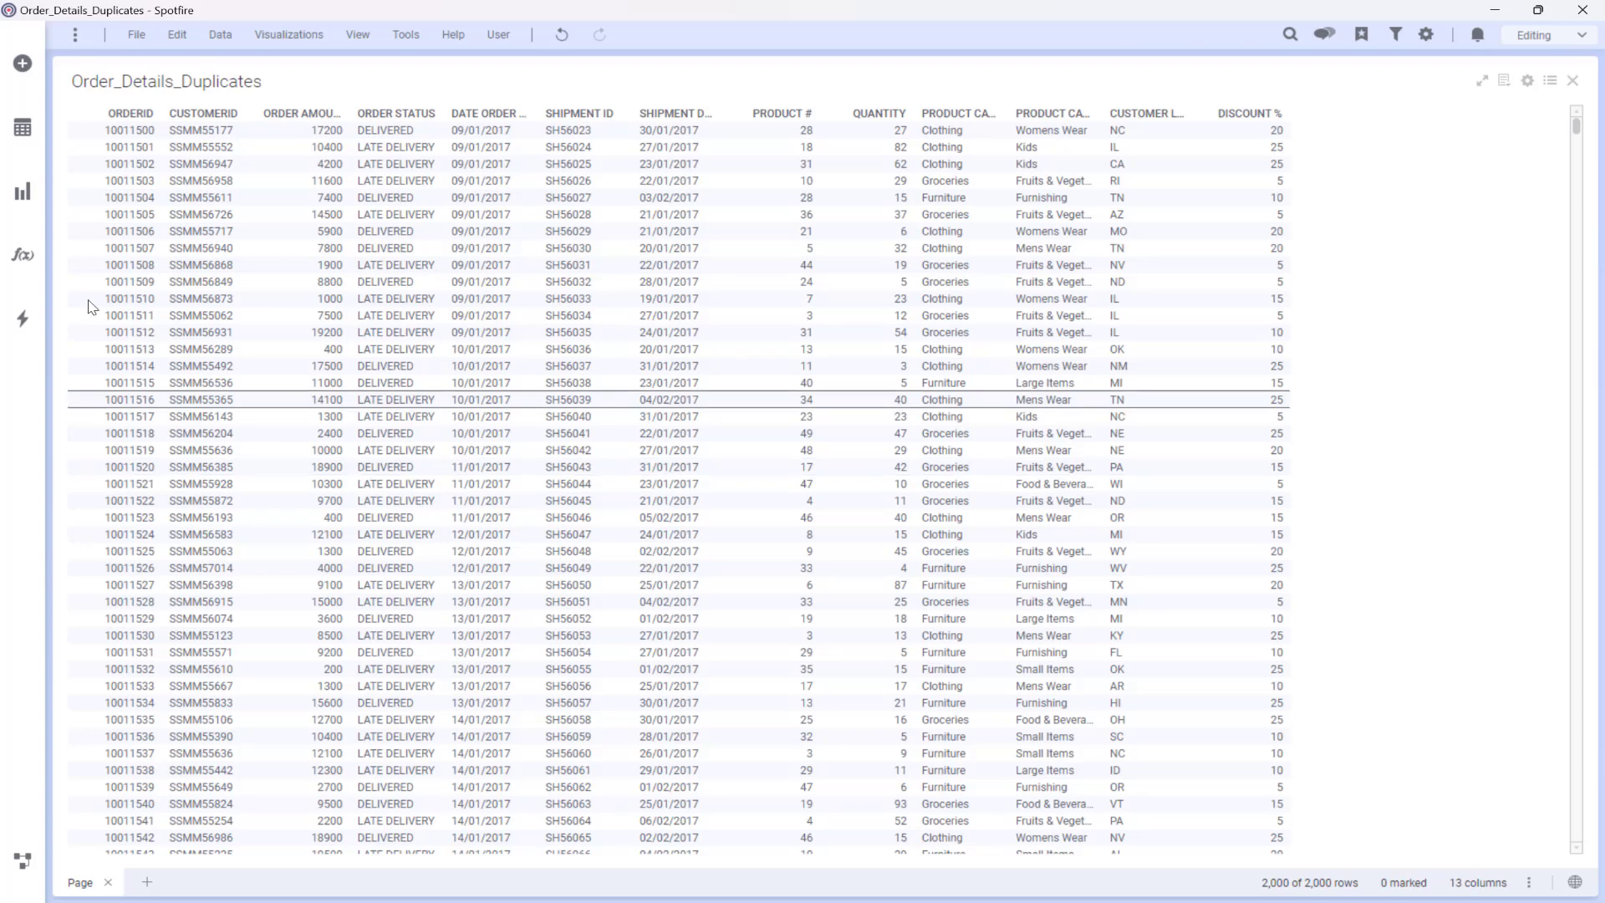
{"action": "left_click", "coordinate": [23, 128]}
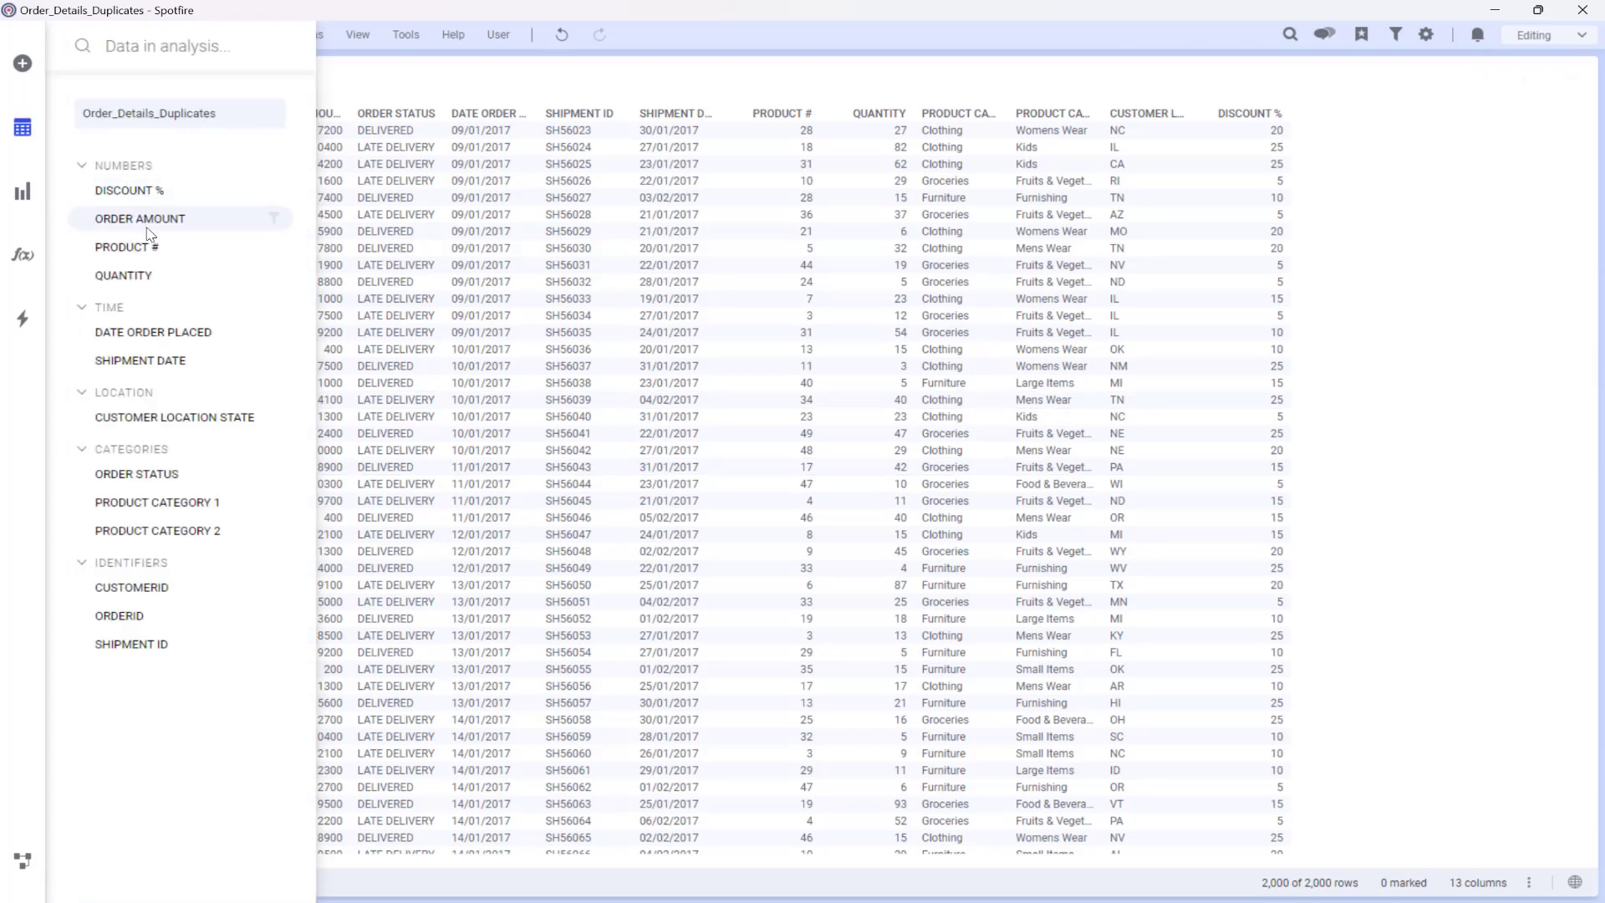
{"action": "left_click", "coordinate": [150, 613]}
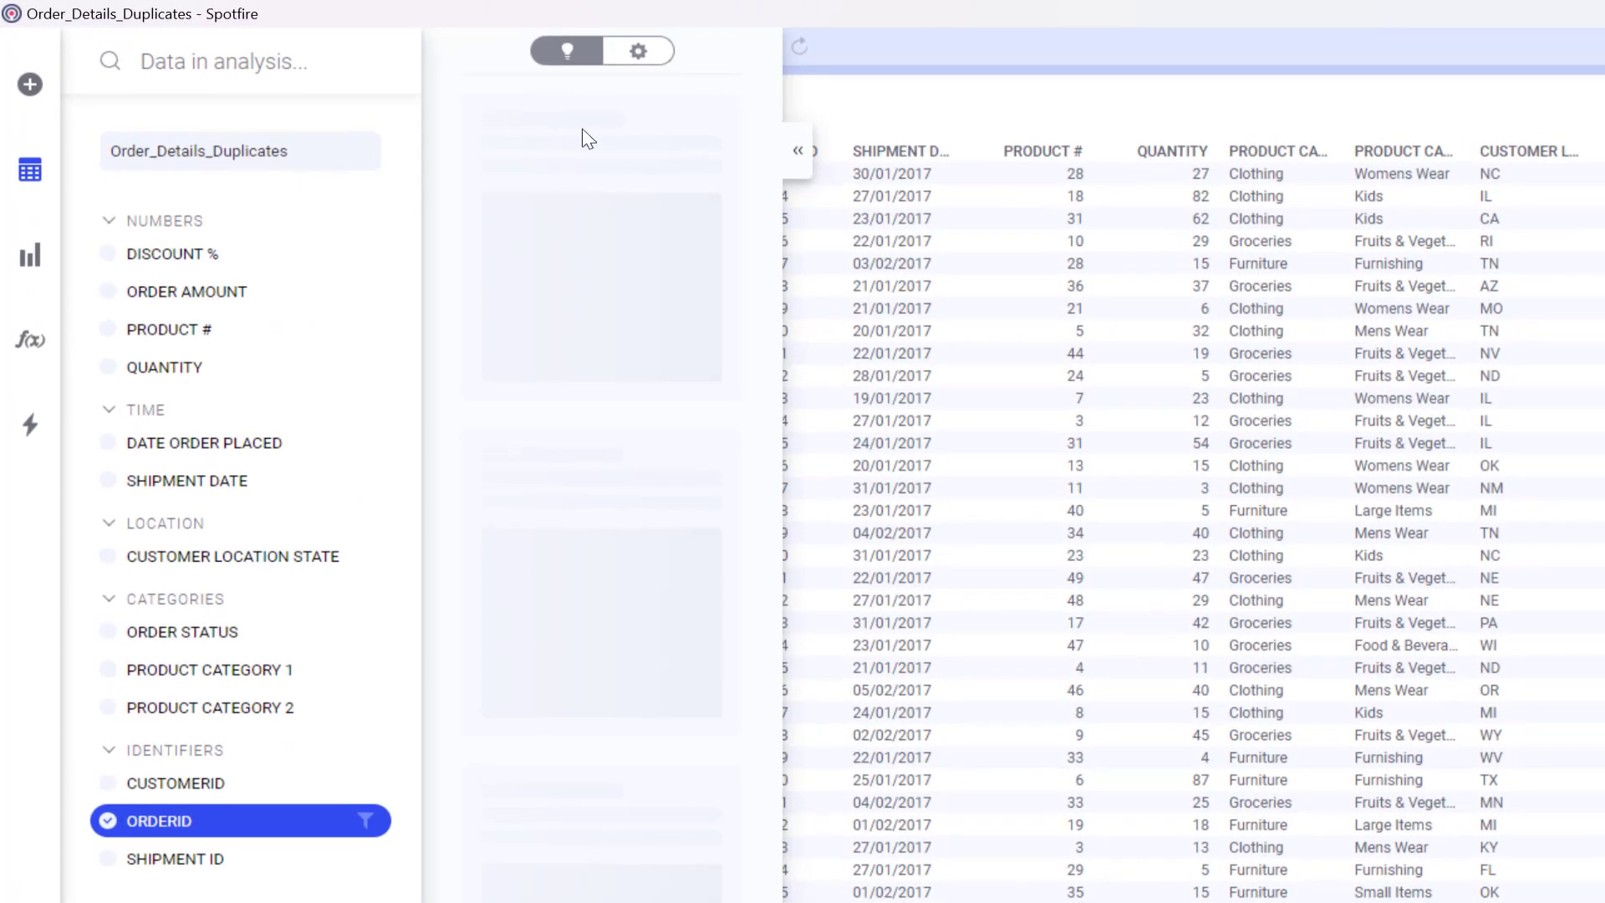
{"action": "left_click", "coordinate": [640, 51]}
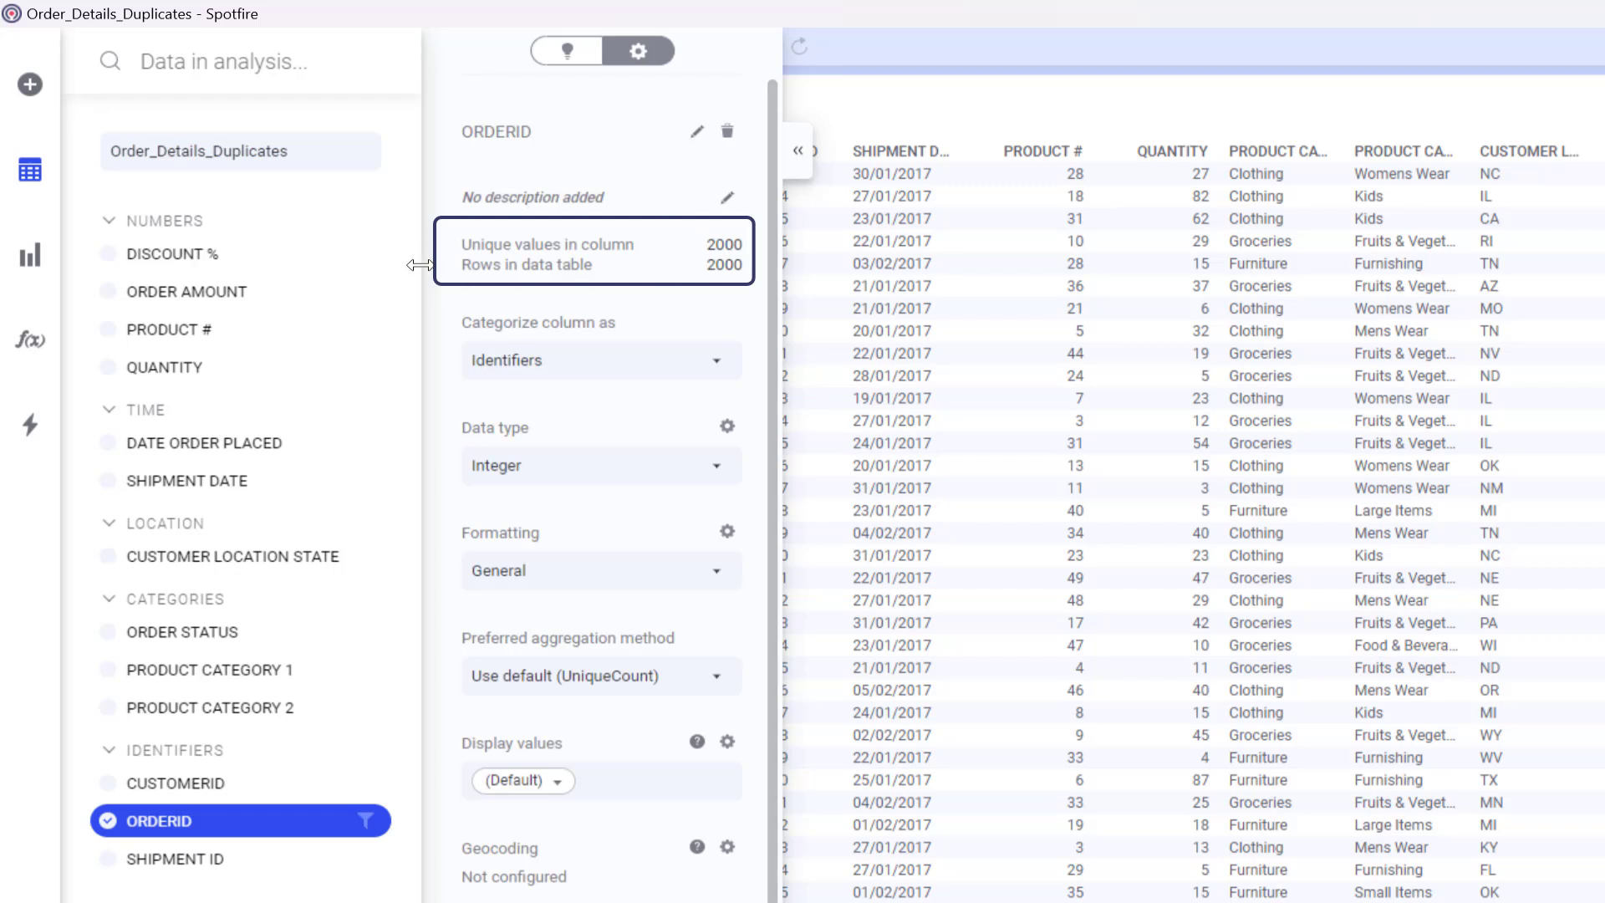